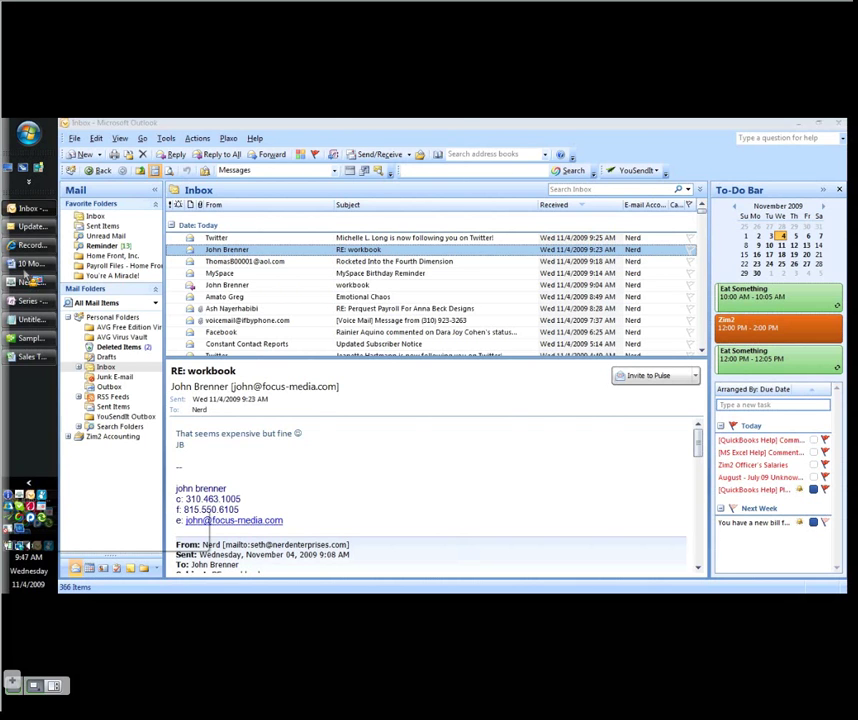
- Switch to the Sales Tracking workbook, select the Item column, then move to D8 and D7
click(23, 312)
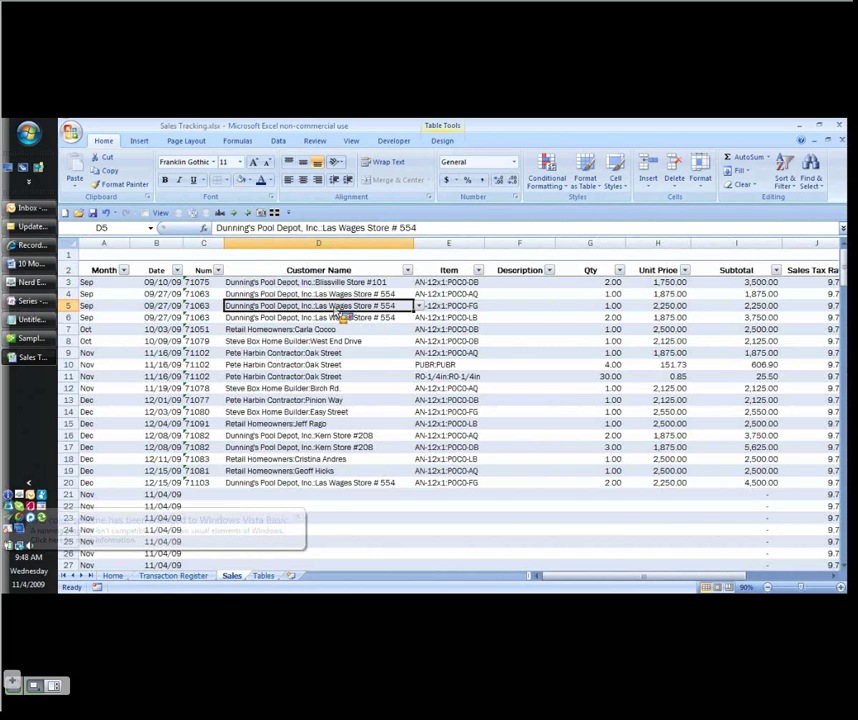
drag(445, 282, 453, 315)
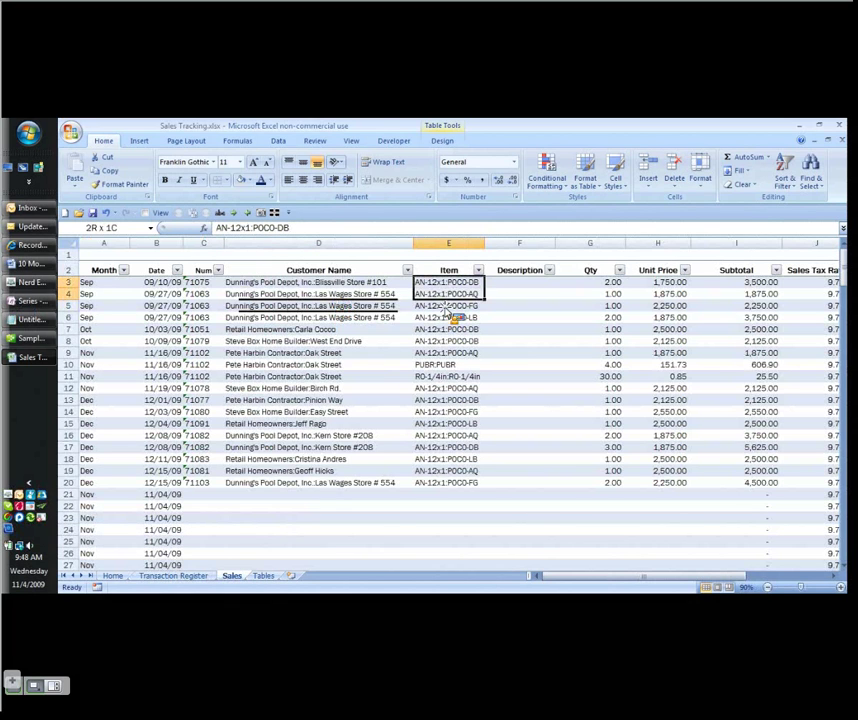
key(ctrl+shift+Down)
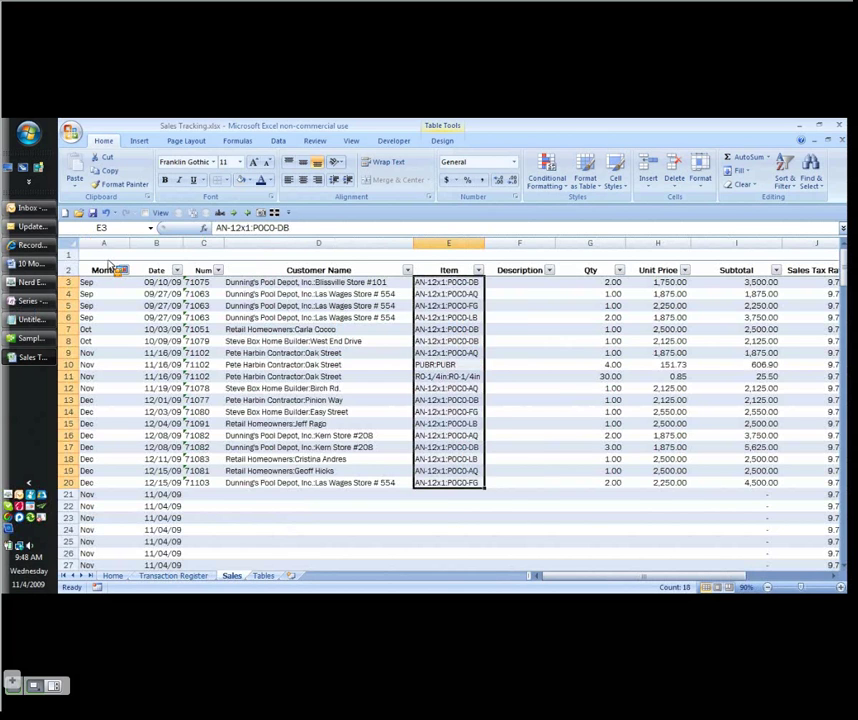
key(ctrl+z)
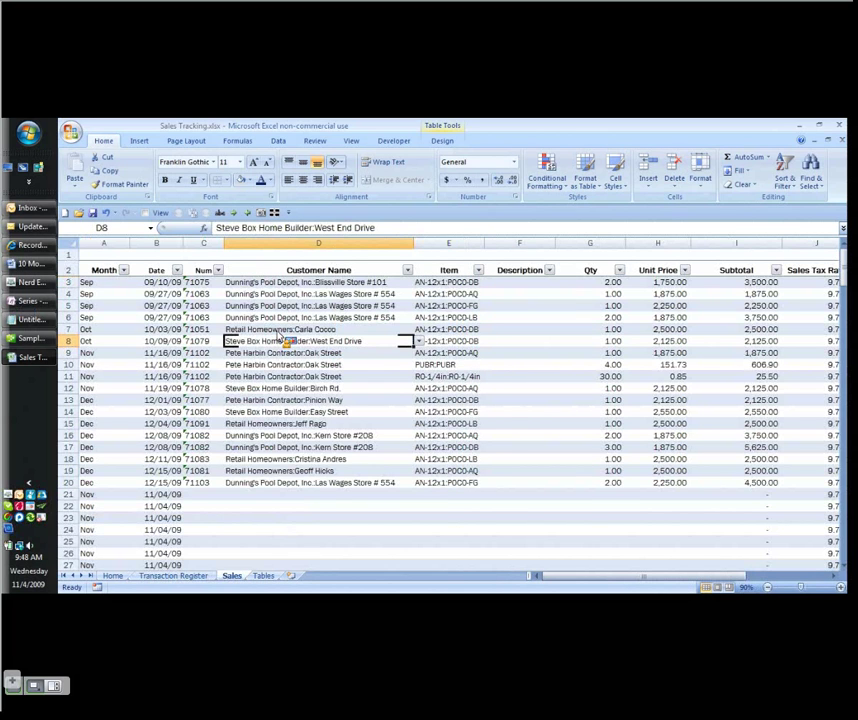
key(Up)
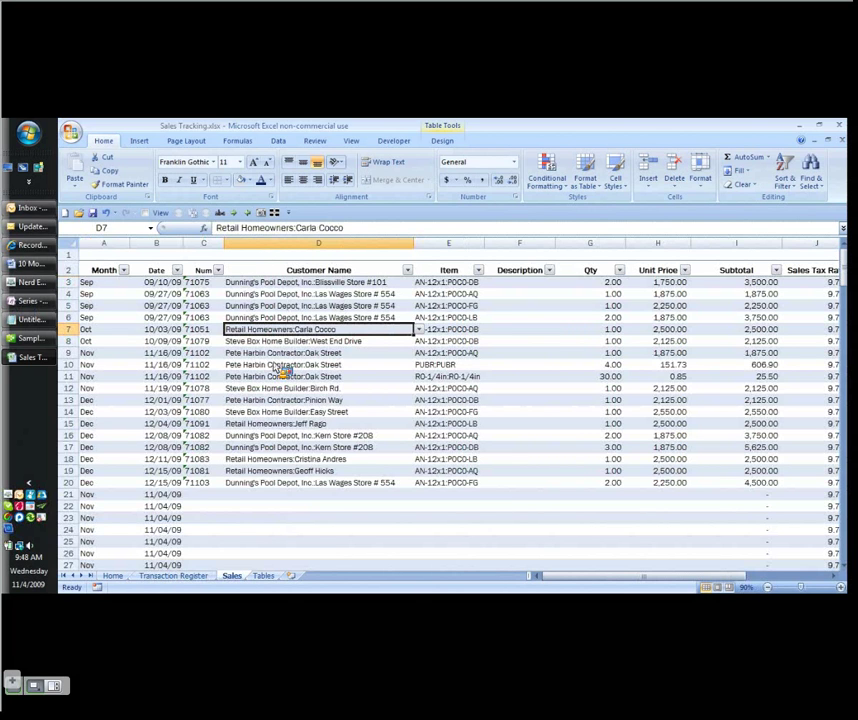
- Switch to the Transaction Register sheet with Ctrl+Page Up
key(ctrl+Page_Up)
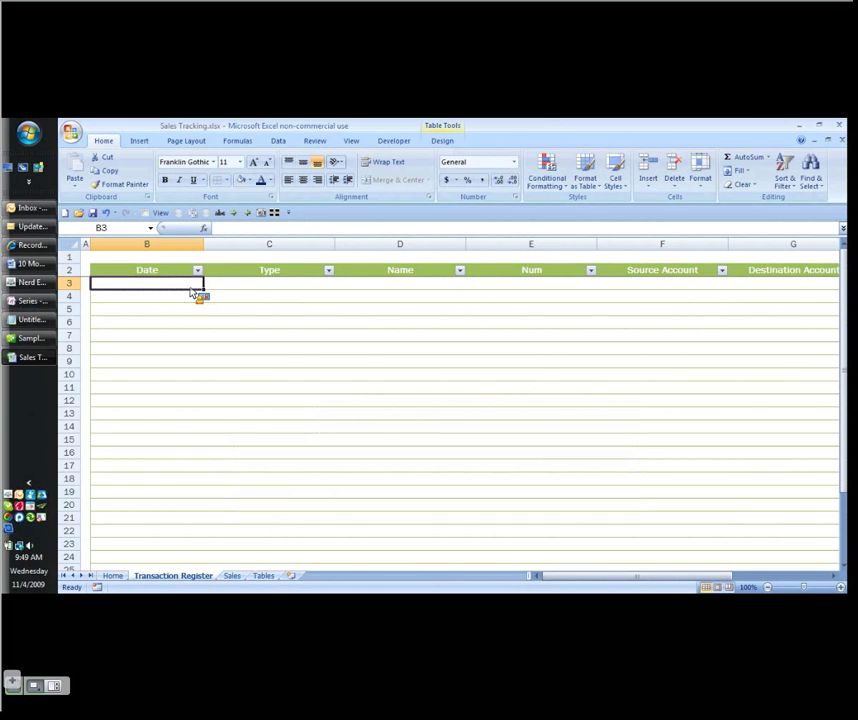
key(Up)
key(Right)
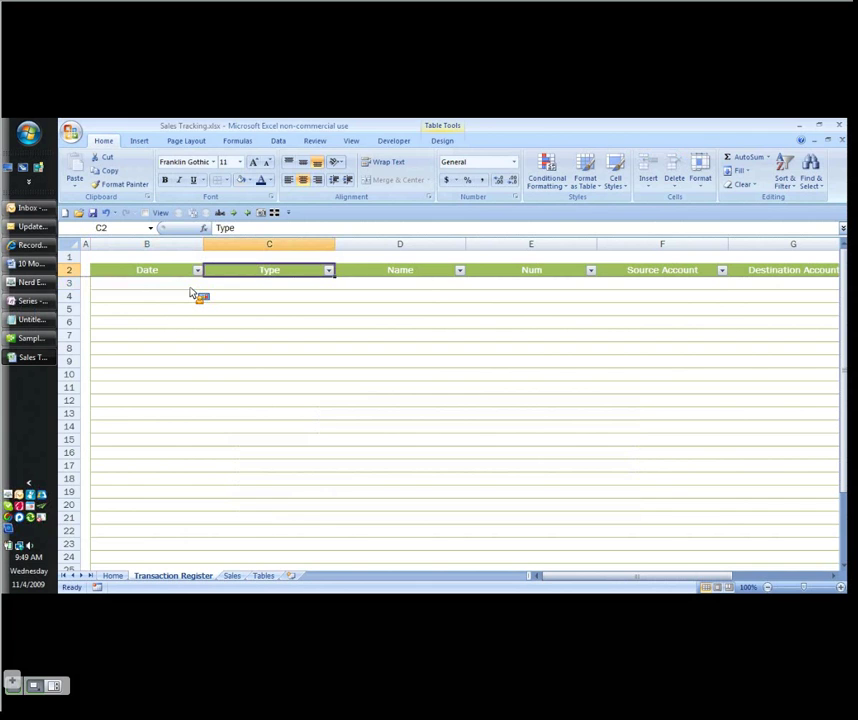
key(Tab)
key(Tab)
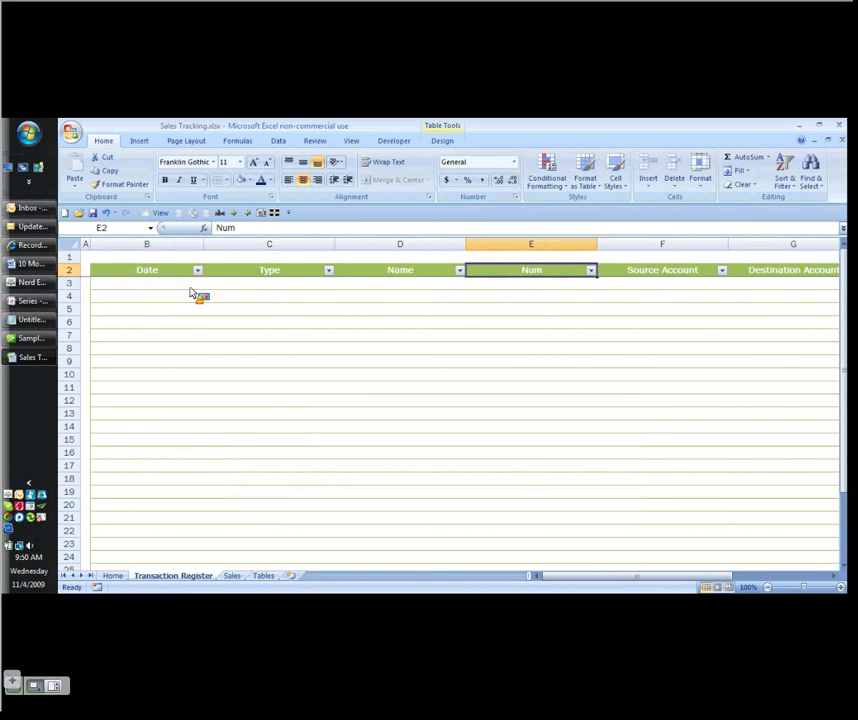
key(Tab)
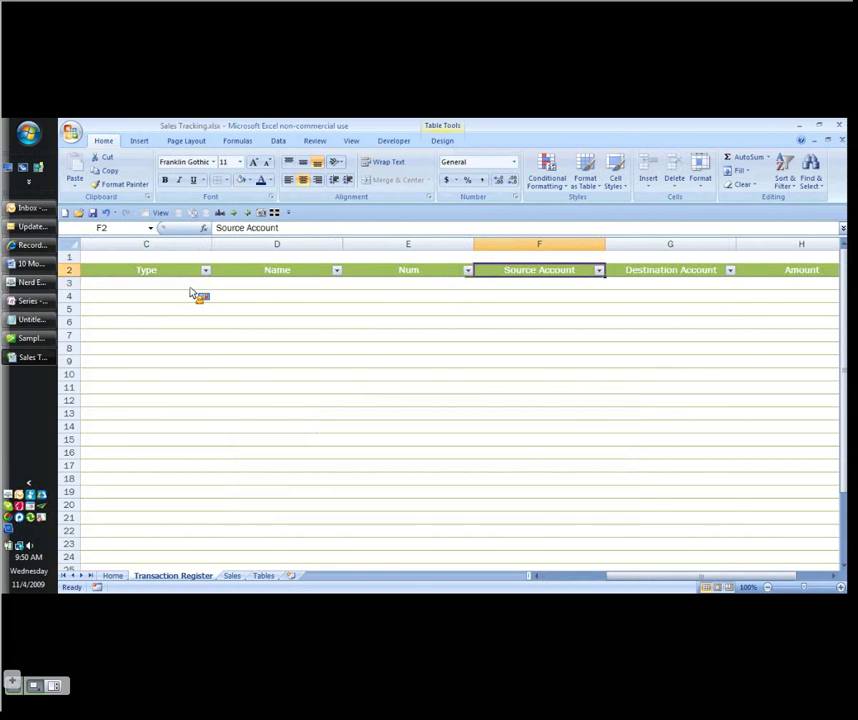
key(Down)
key(Right)
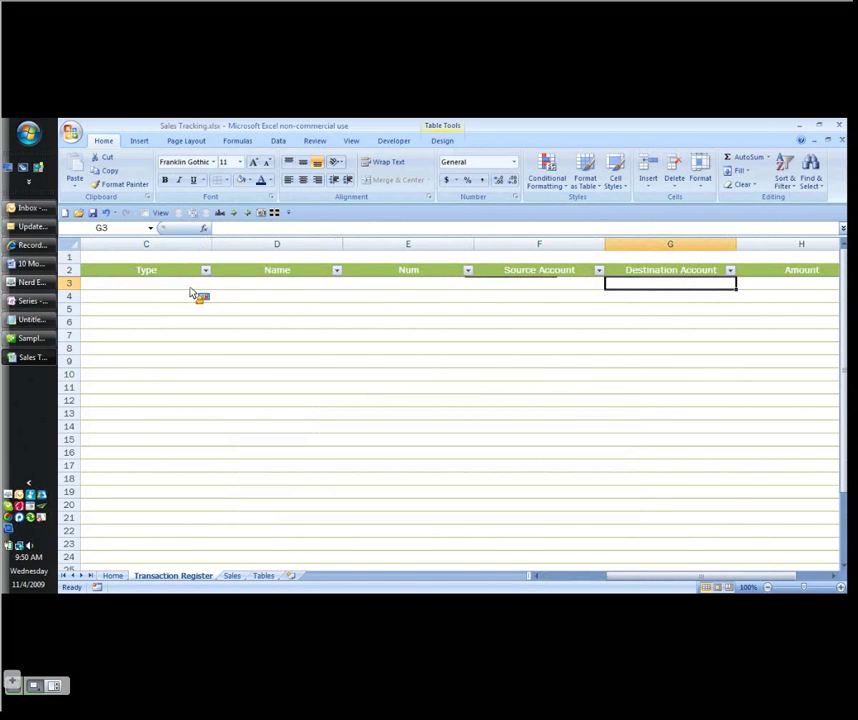
- Set the Sales sheet zoom to 90%, select C3, and insert a new blank worksheet
click(233, 576)
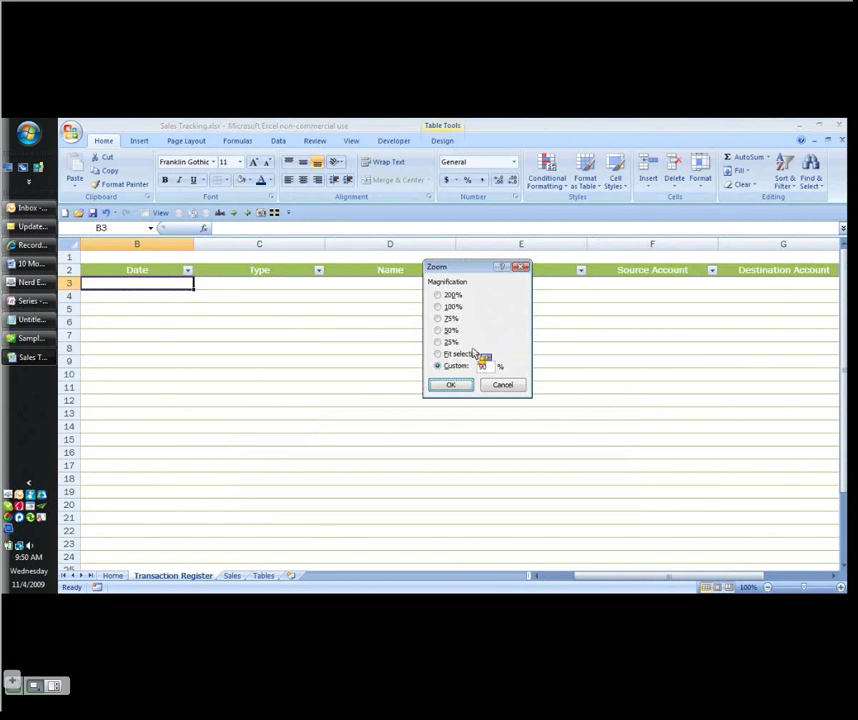
key(Return)
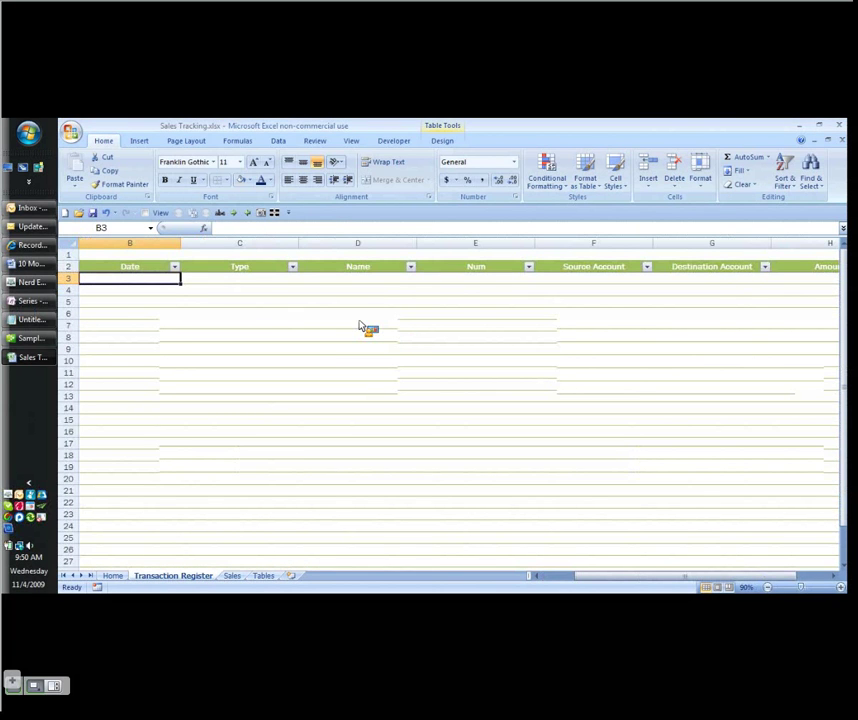
click(240, 283)
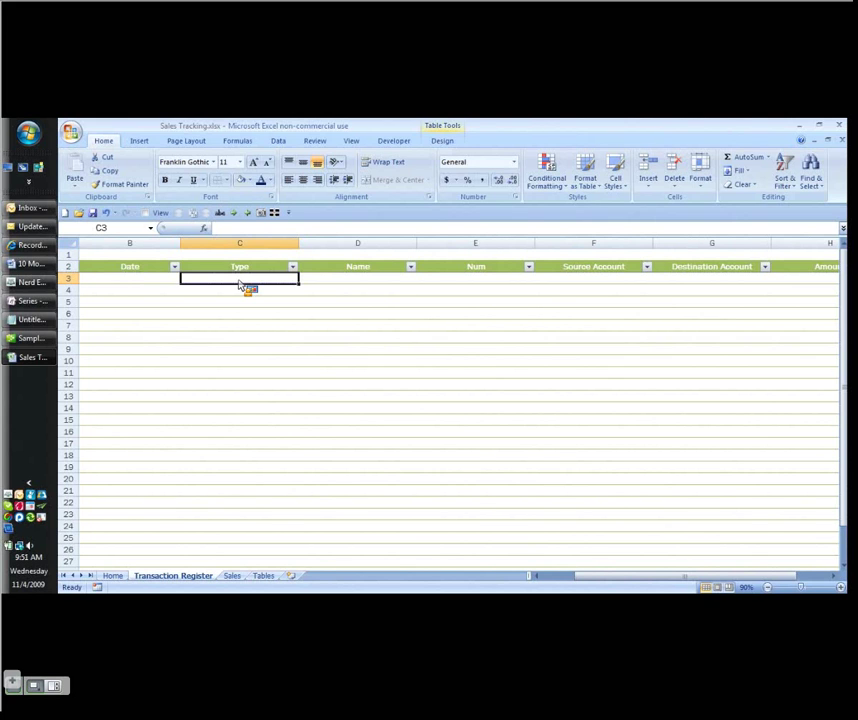
click(290, 575)
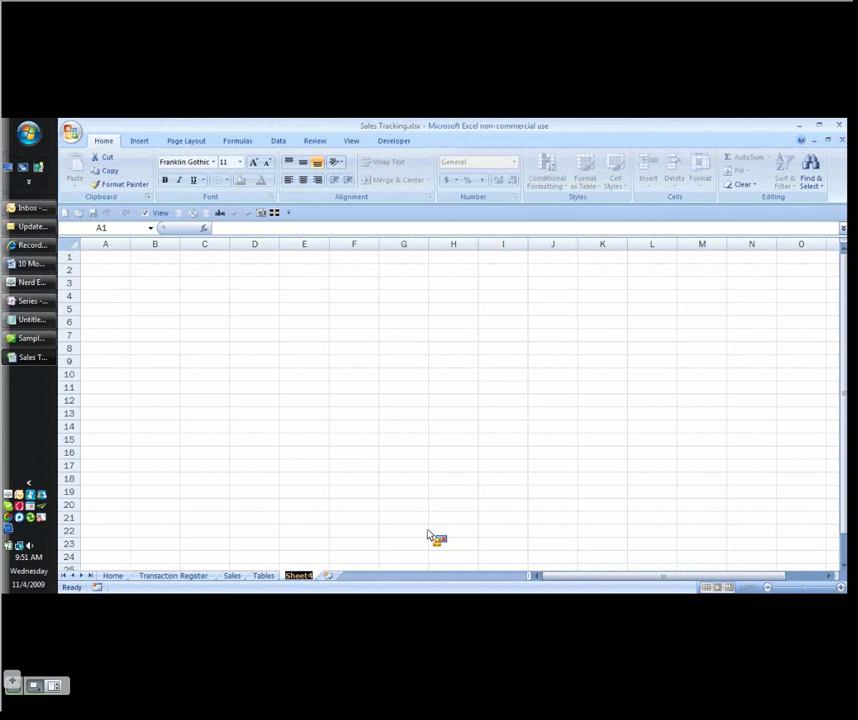
- Rename Sheet4 to Lists and enter the heading 'Transaction Types' in B2
text(Lists)
key(Return)
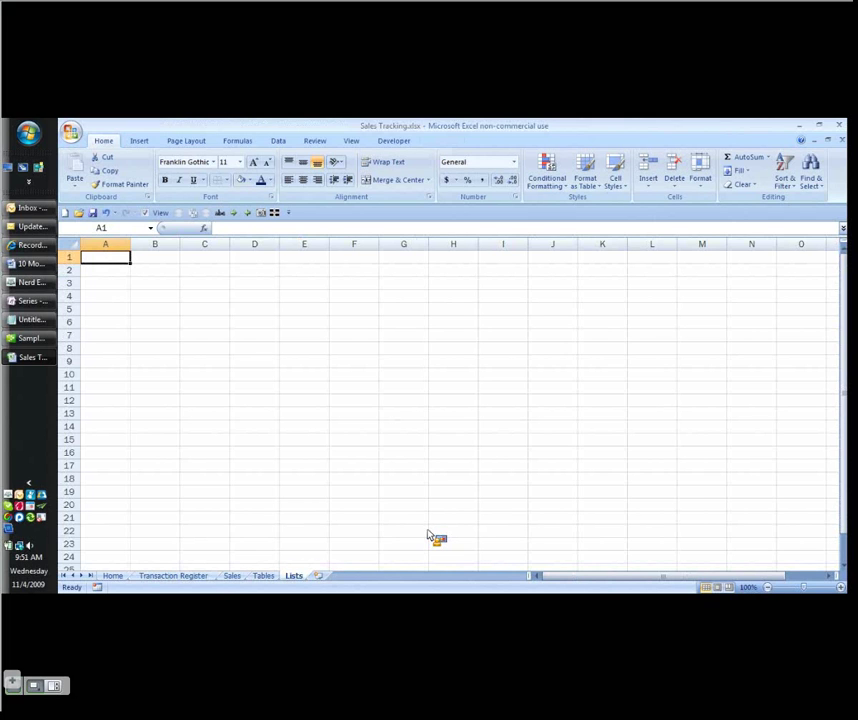
key(Right)
key(Down)
text(Trans)
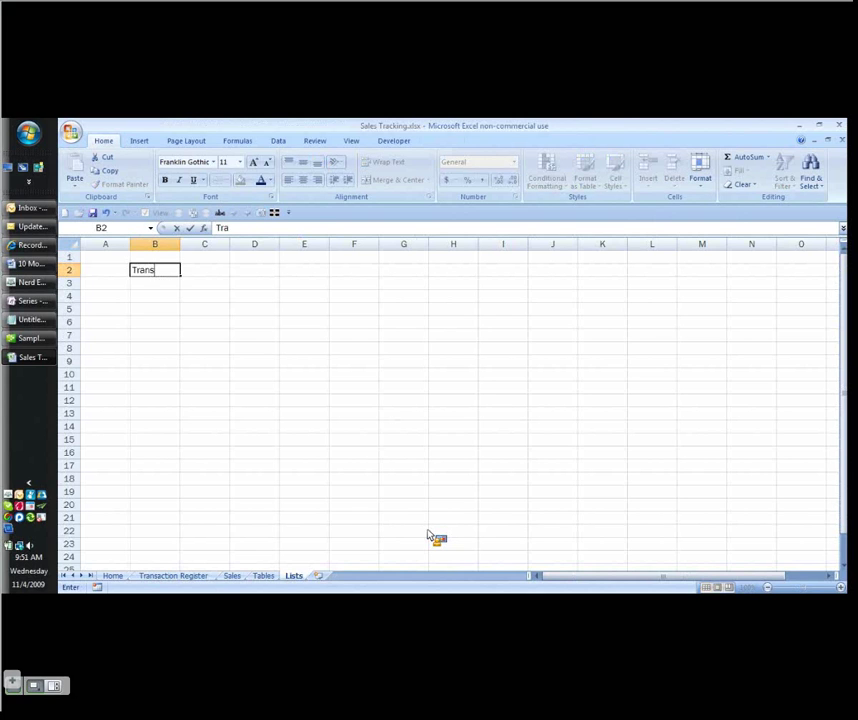
text(action Types)
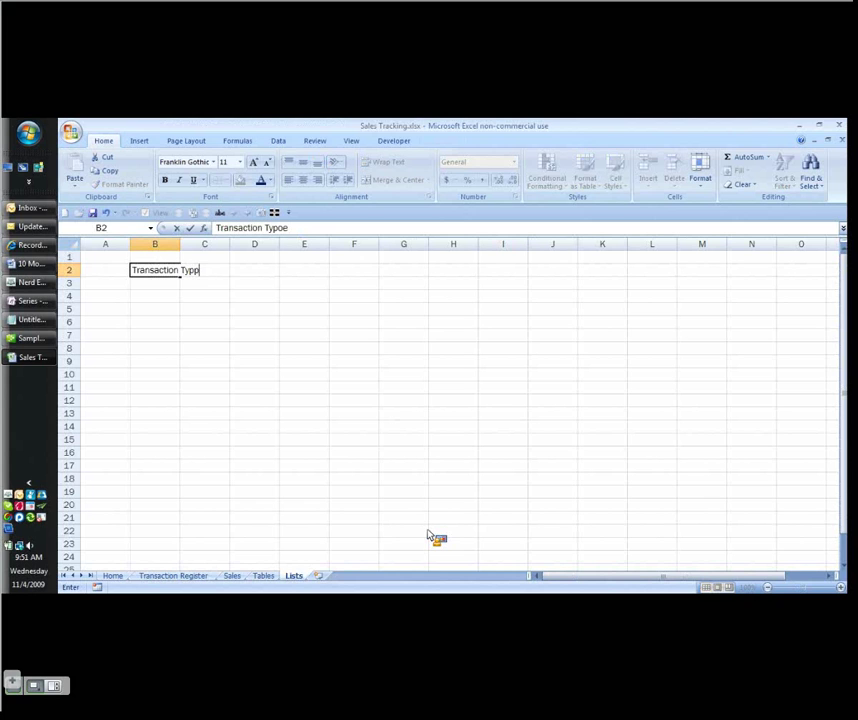
key(BackSpace)
key(End)
text(s)
key(Return)
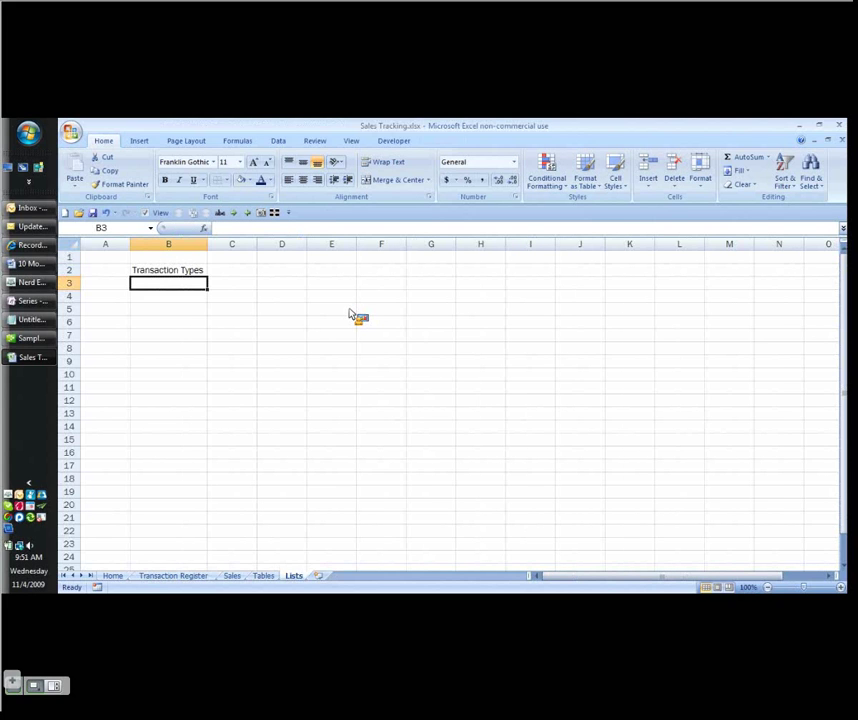
- List Check, Credit Card Charge, Deposit and Transfer below it, then select B2:B6
text(Check)
key(Return)
text(Cred)
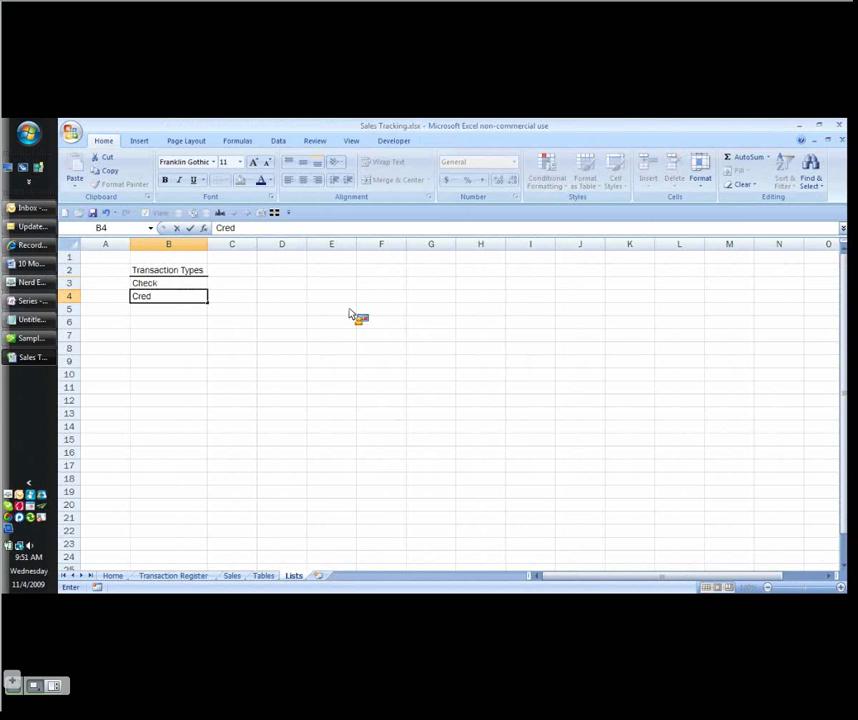
text(it Card Charge)
key(Return)
text(De)
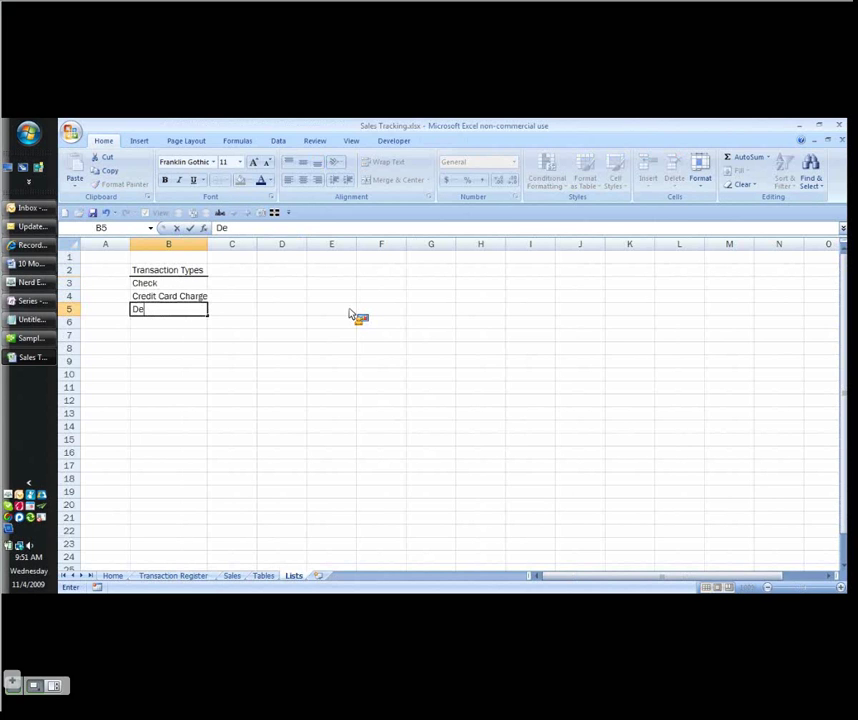
text(posit)
key(Return)
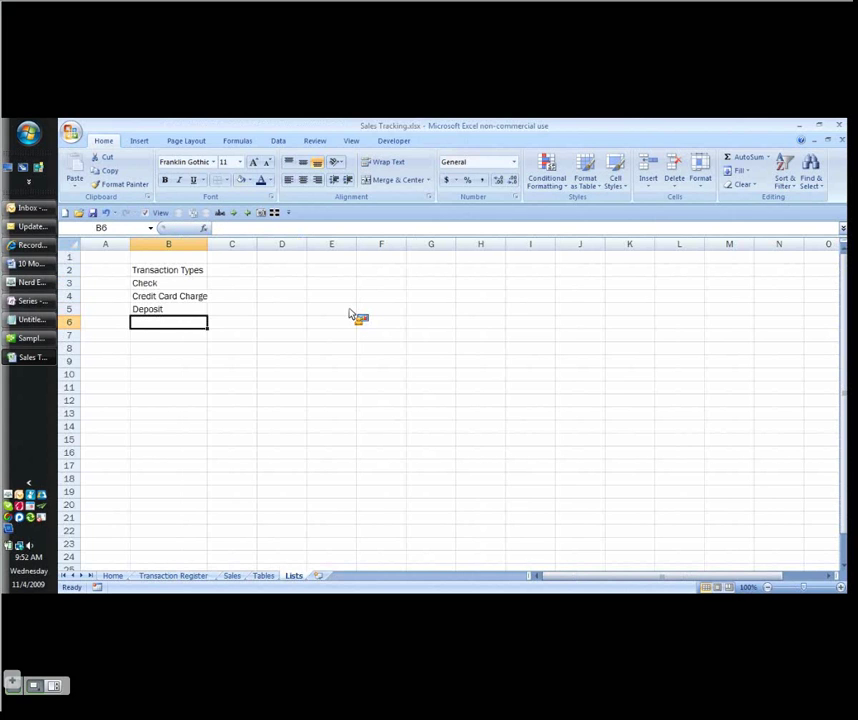
text(Transfer)
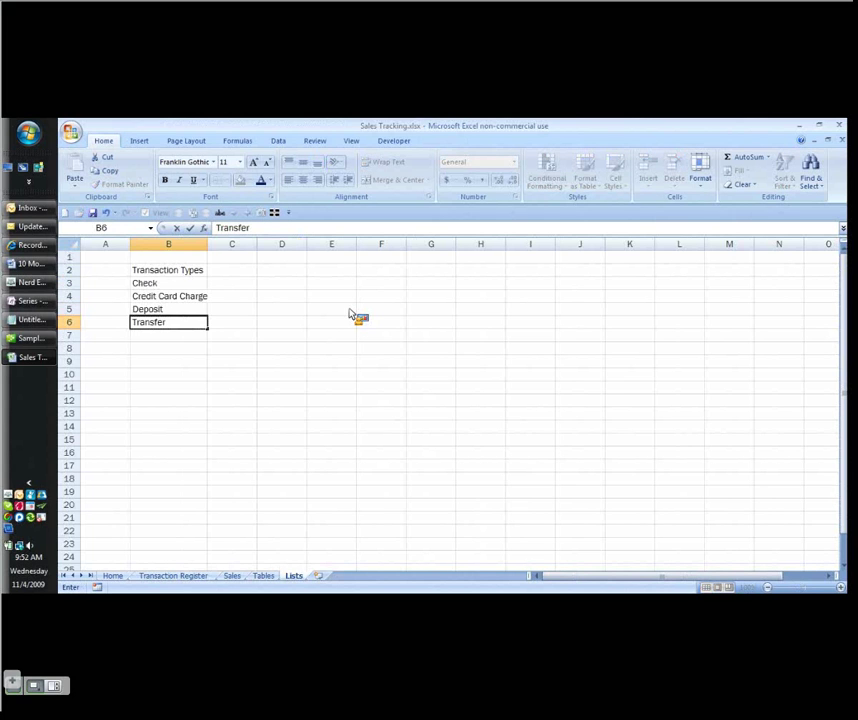
key(Return)
key(ctrl+Up)
key(ctrl+Up)
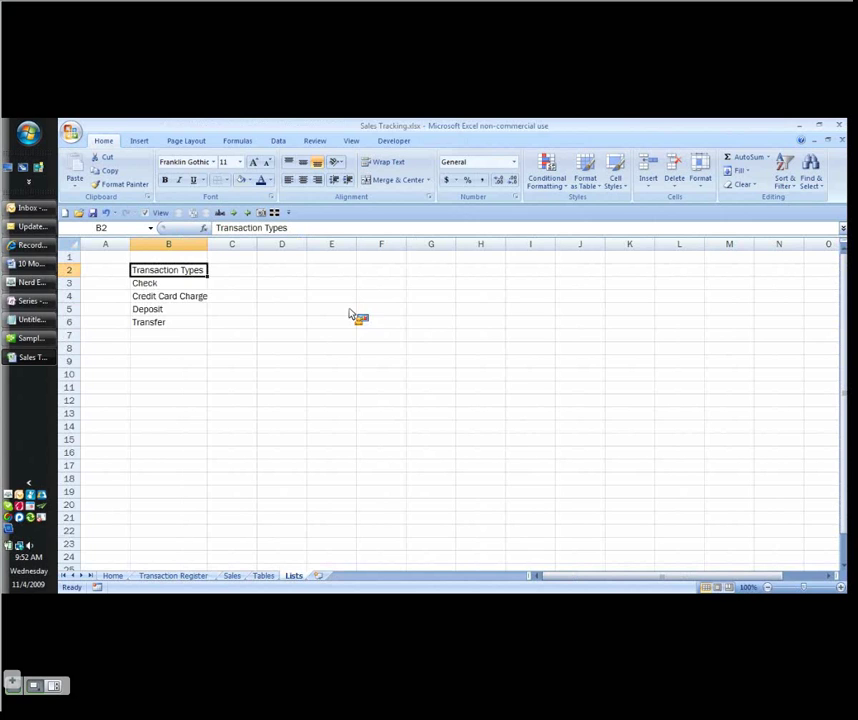
key(ctrl+shift+Down)
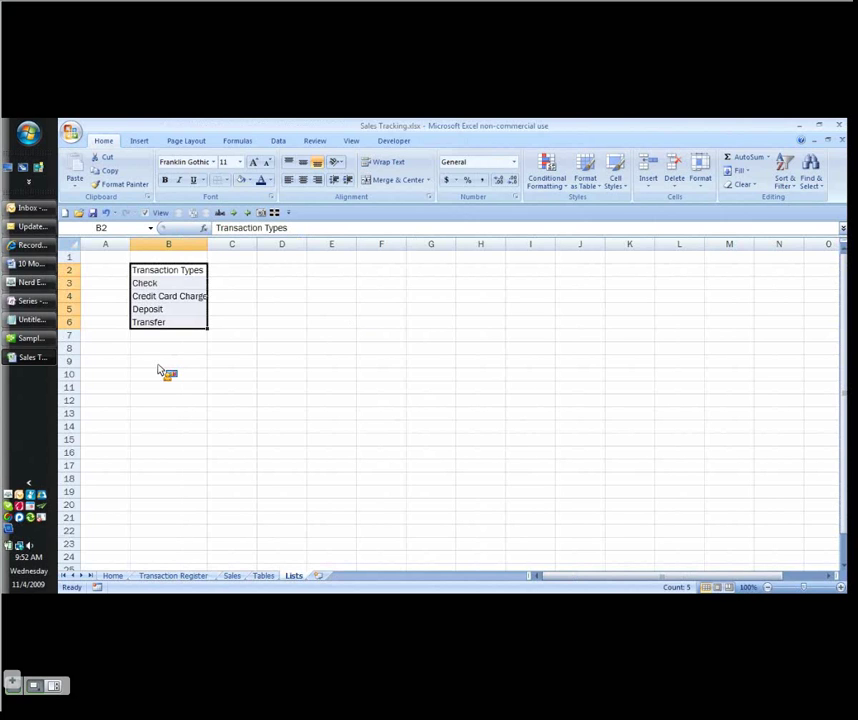
- Give B10 fill alignment and copy bold formatting onto the Transaction Types heading
click(157, 373)
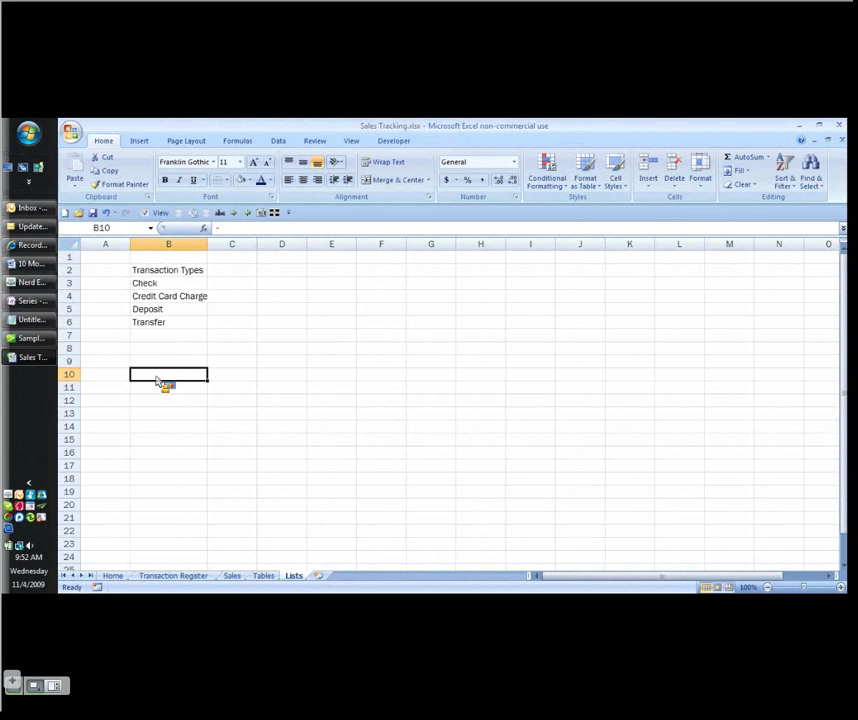
key(ctrl+1)
click(373, 213)
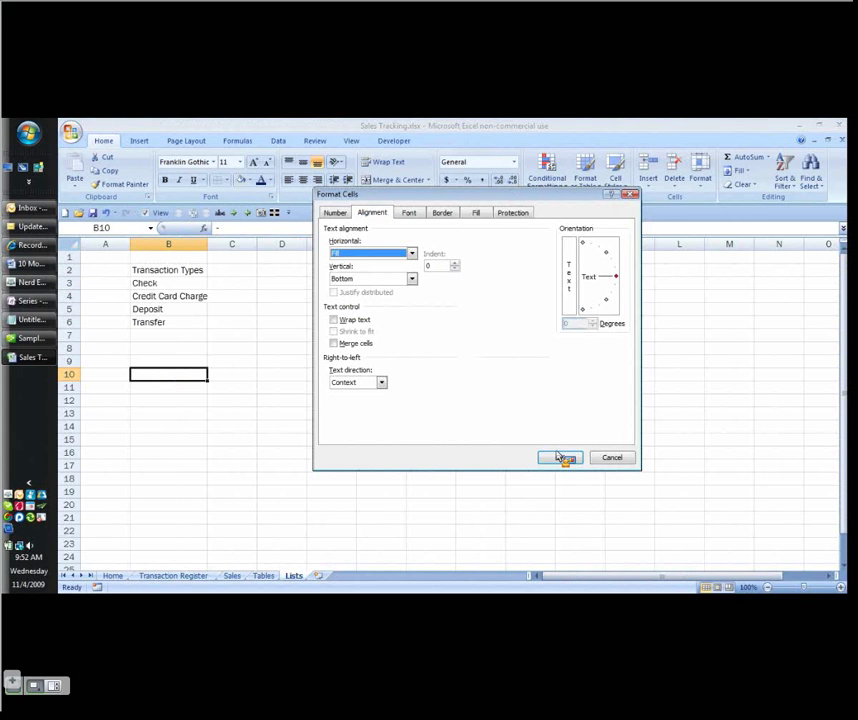
click(560, 457)
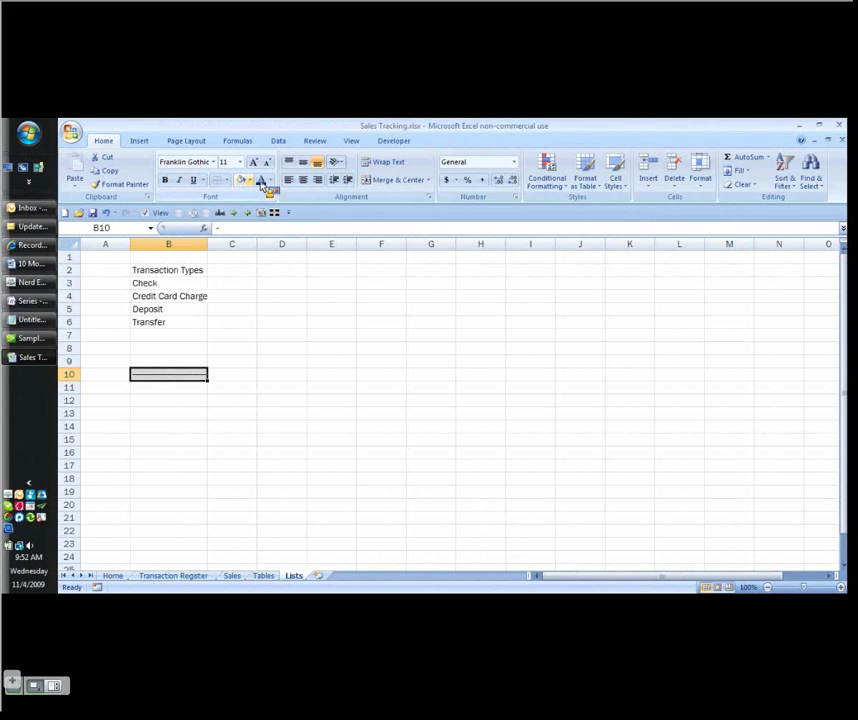
click(120, 184)
click(170, 272)
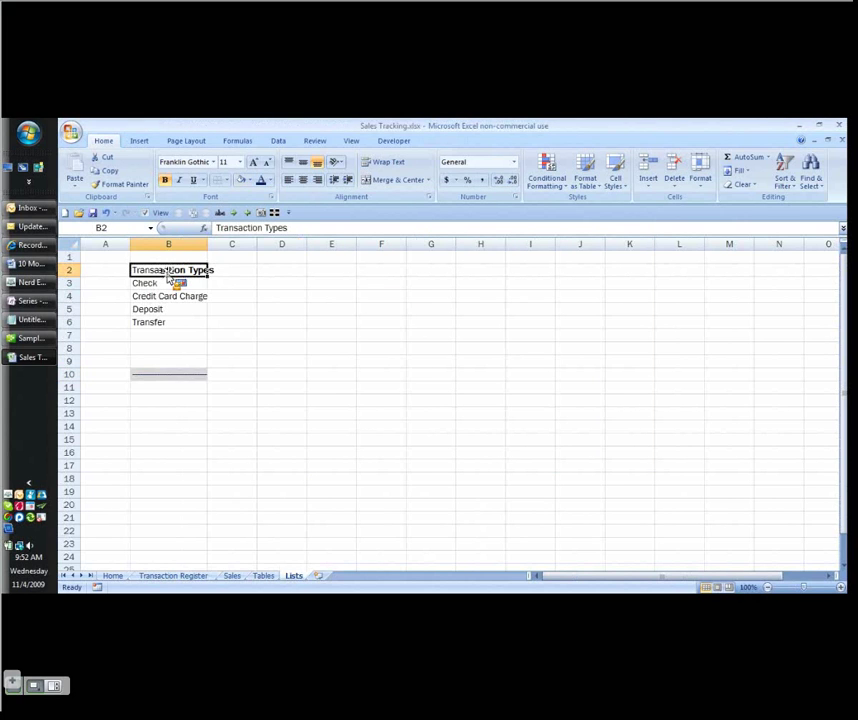
- Name B2:B10 Transaction_Types and return to the Transaction Register sheet
drag(170, 276, 182, 376)
key(alt)
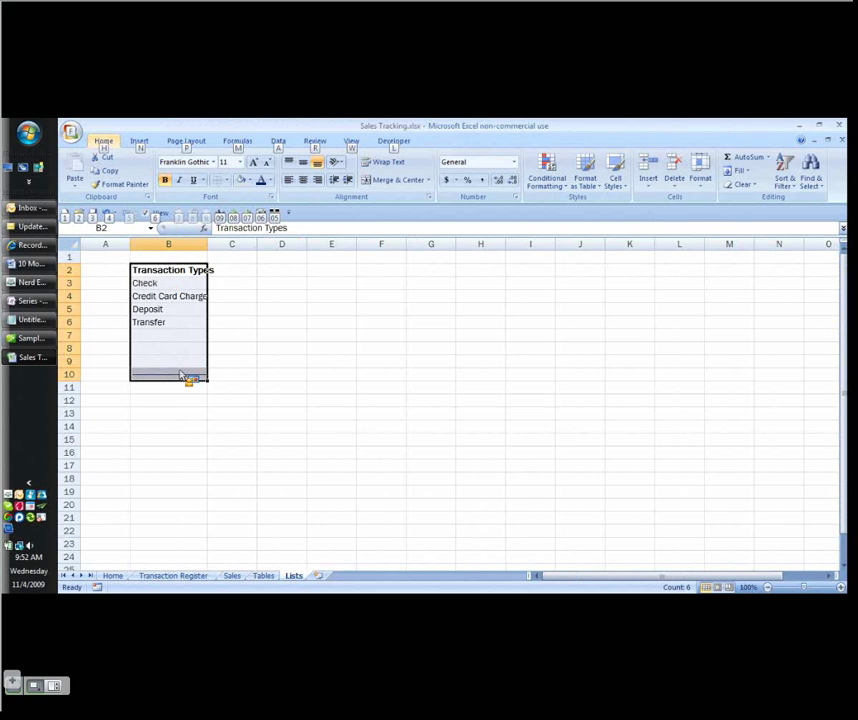
key(ctrl+F3)
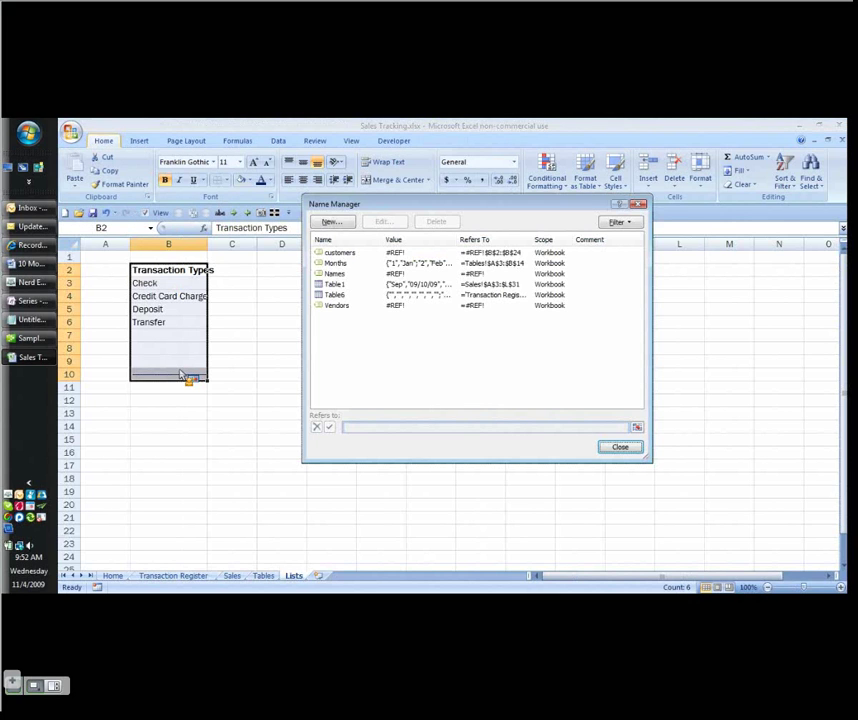
key(Escape)
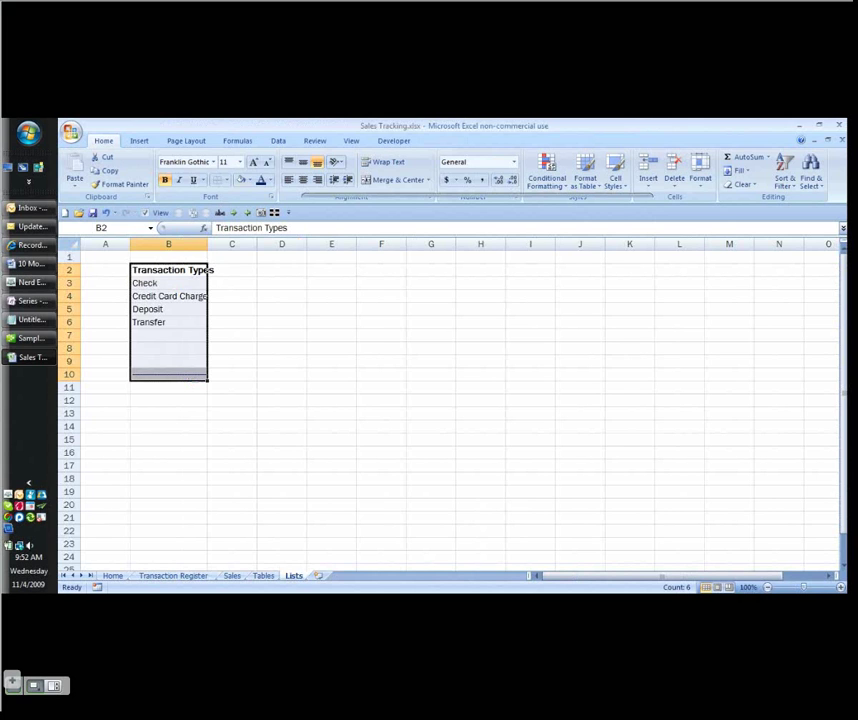
key(alt+m)
key(m)
key(d)
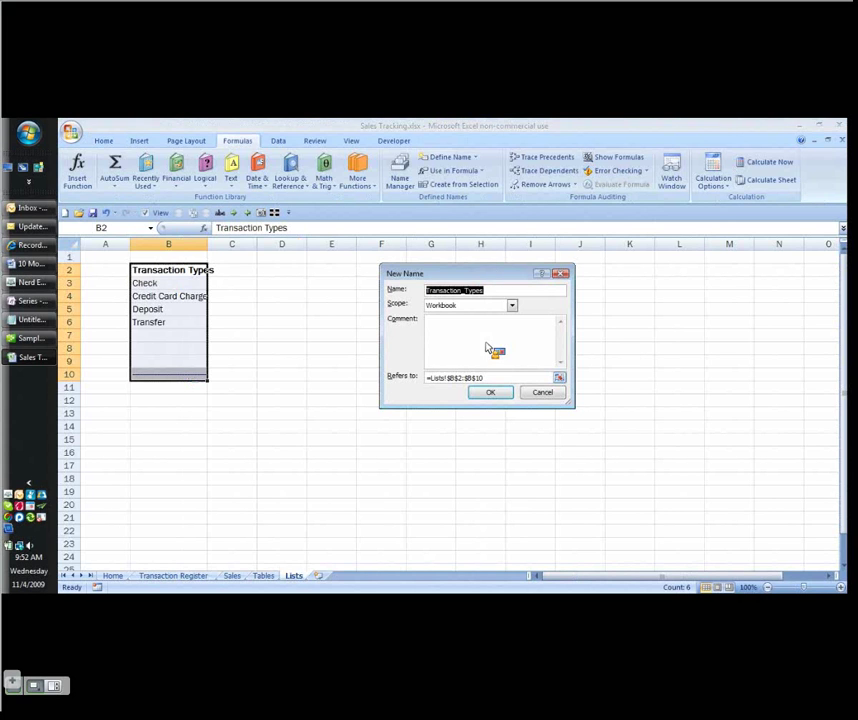
click(490, 393)
key(ctrl+Page_Up)
key(ctrl+Page_Up)
key(ctrl+Page_Up)
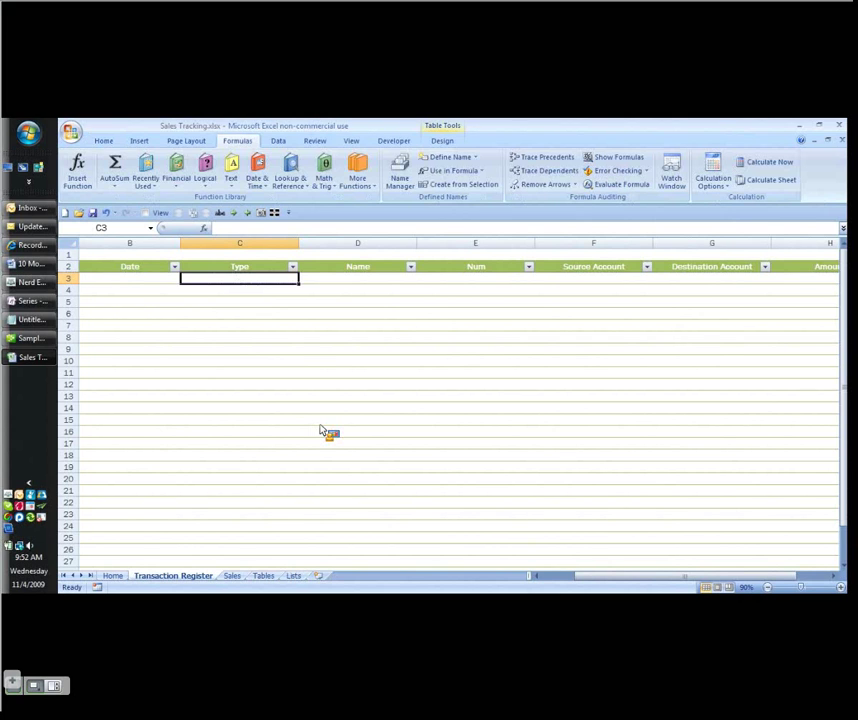
- Select Type cells C3:C30, check the defined names, and open Data Validation
key(ctrl+Down)
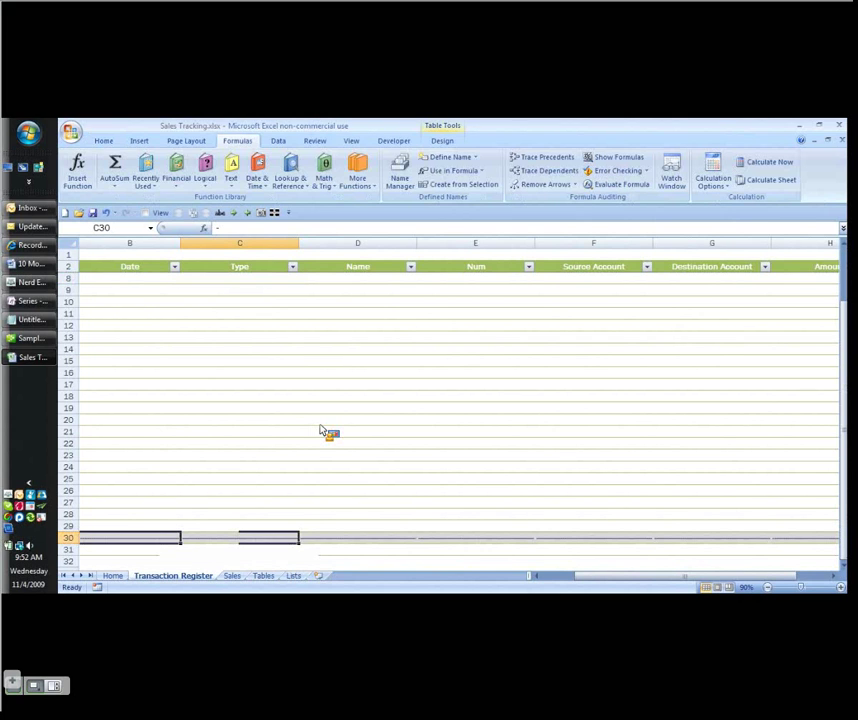
key(ctrl+shift+Up)
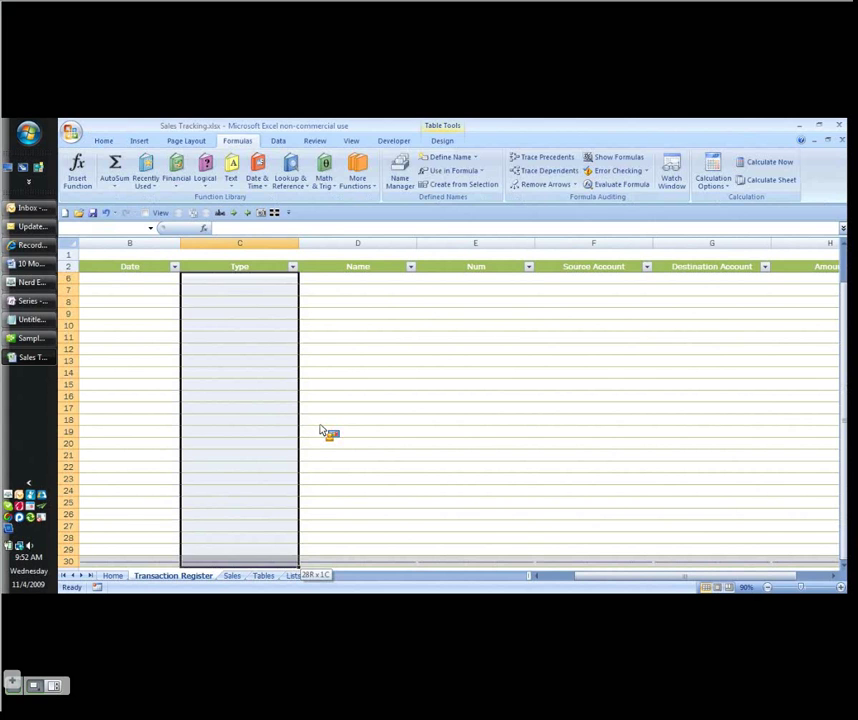
key(alt)
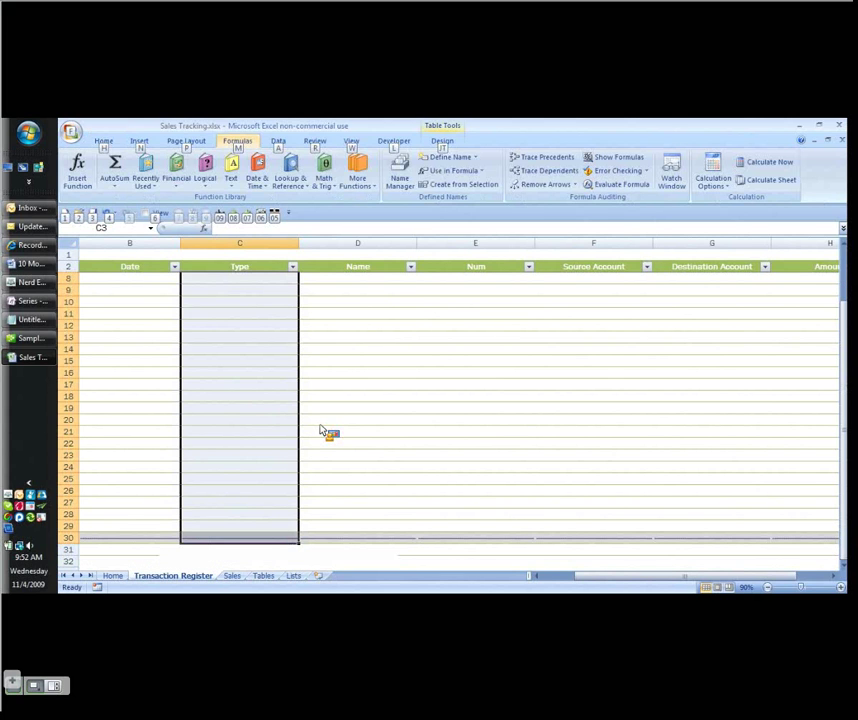
key(n)
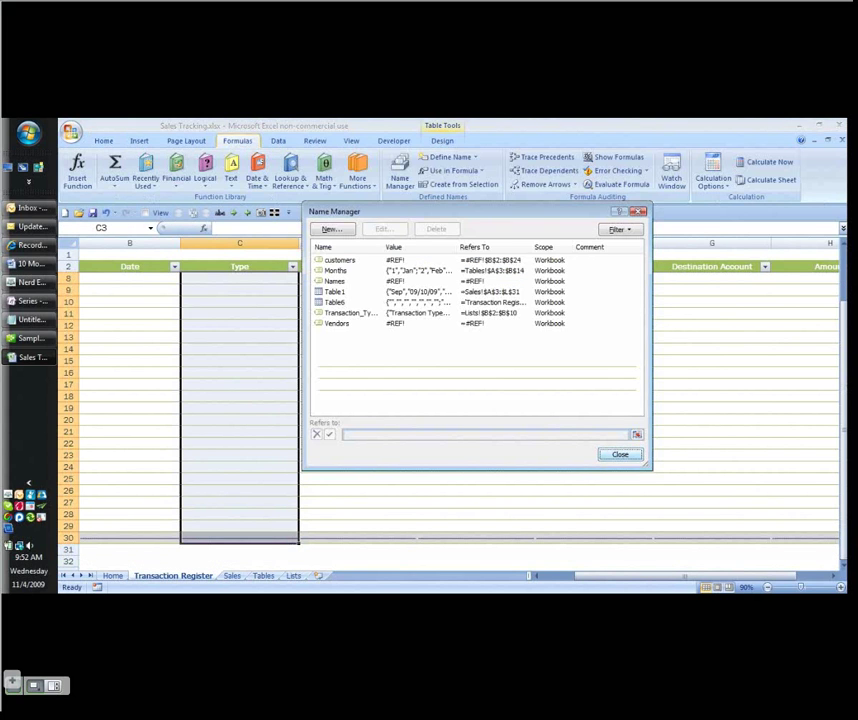
key(Escape)
key(alt+a)
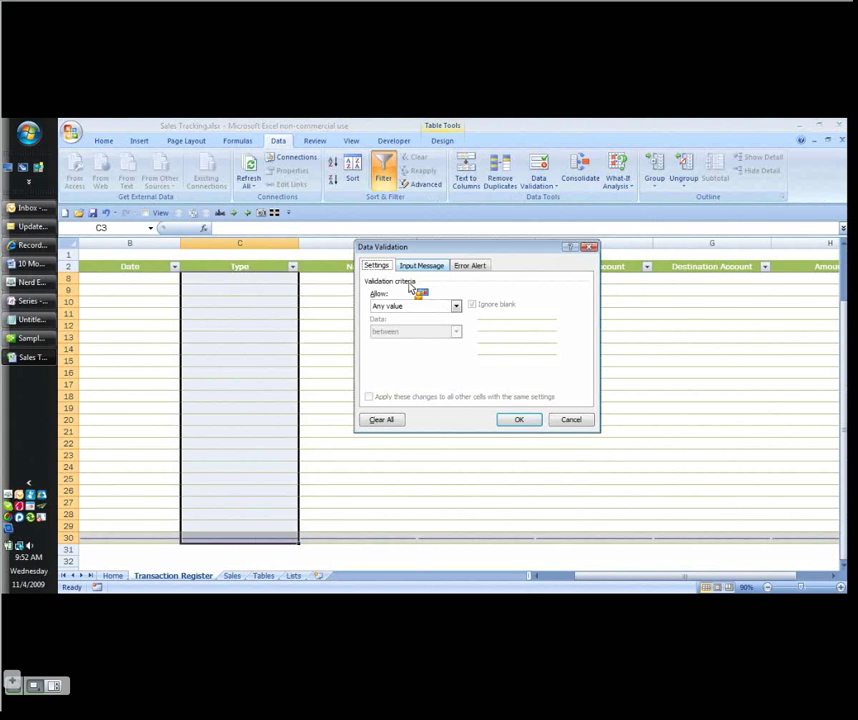
- Set validation to allow a List and pick Transaction_Types from the Paste Name list
click(456, 305)
click(395, 346)
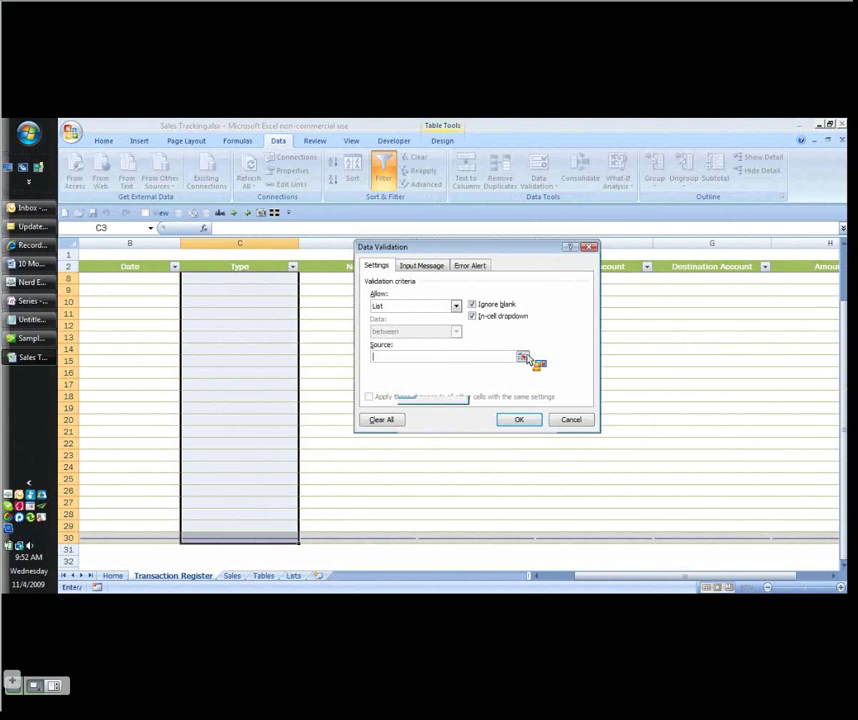
key(F3)
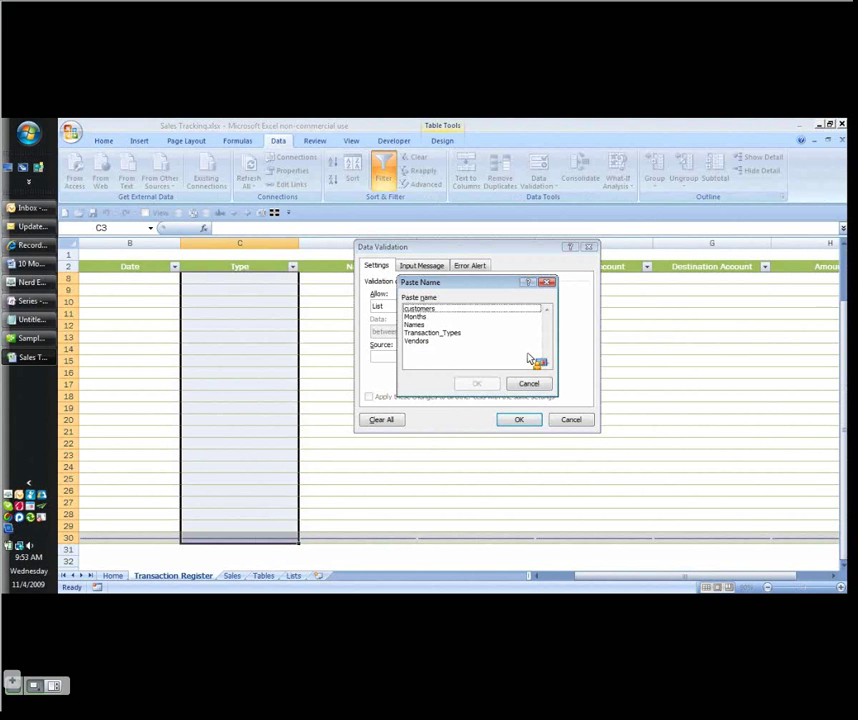
click(500, 332)
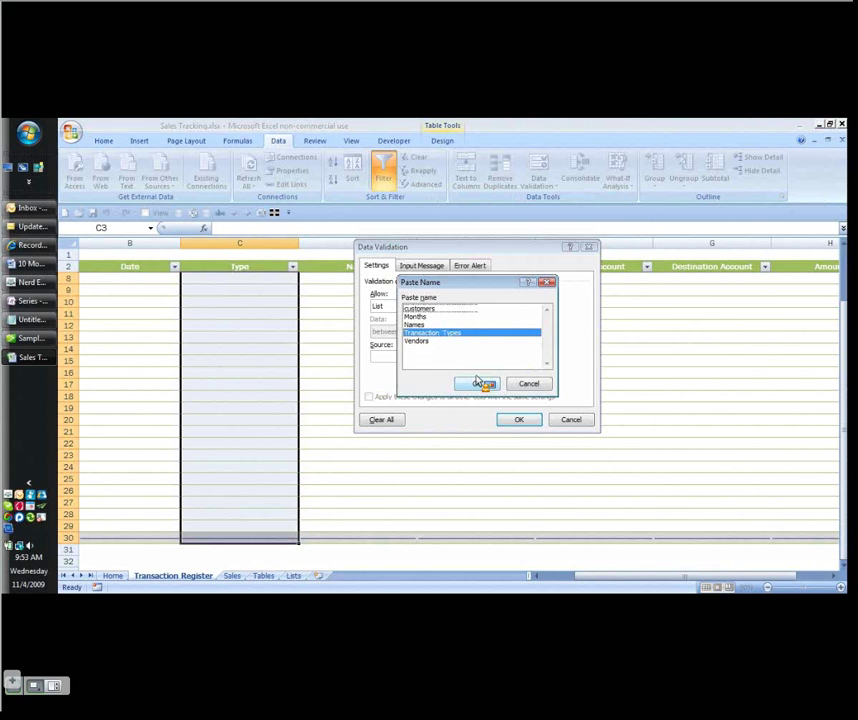
- Apply Transaction_Types as the list source, then choose Credit Card Charge in C3's dropdown
click(478, 383)
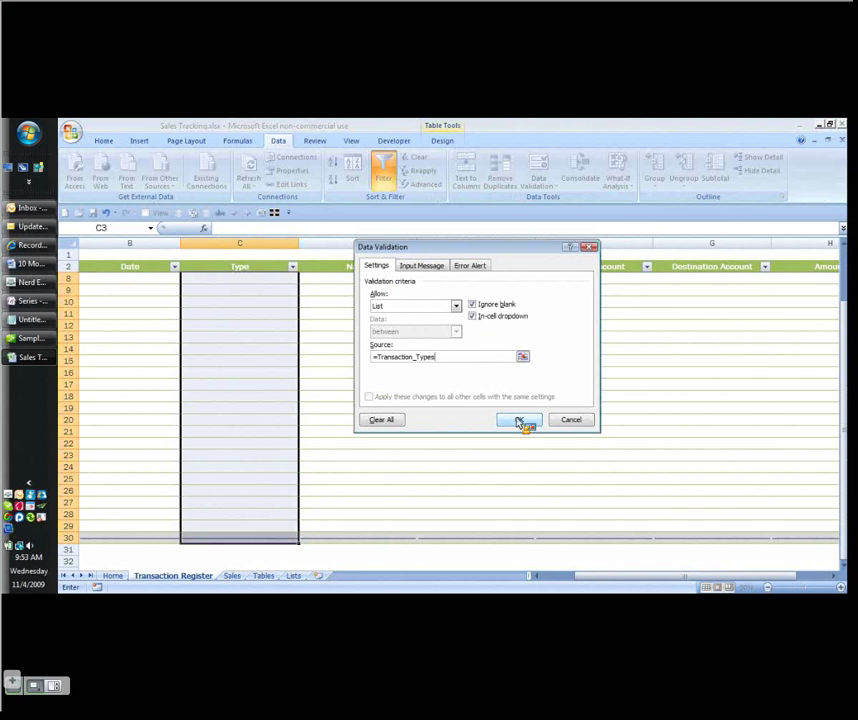
click(519, 421)
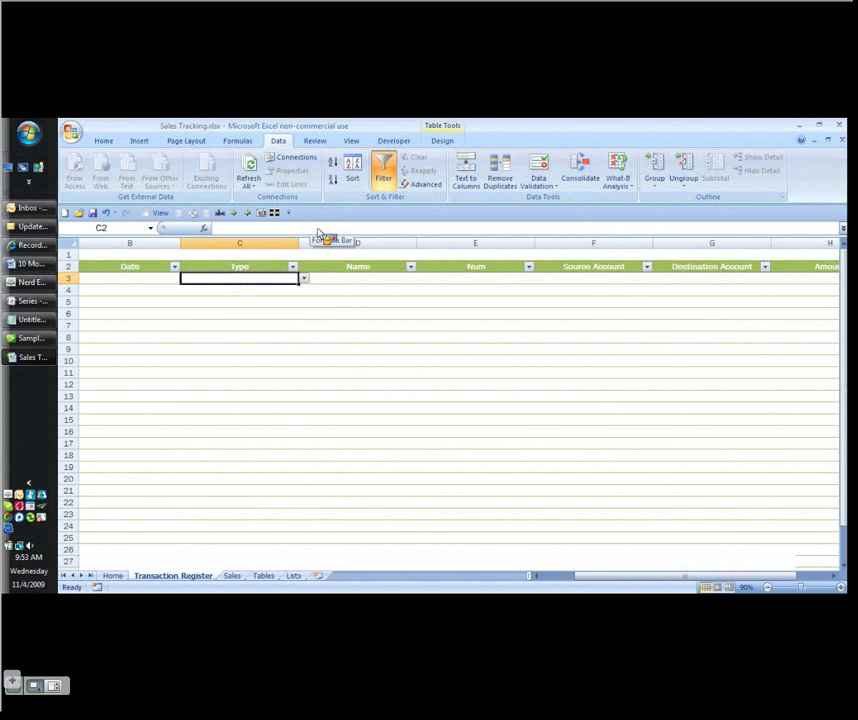
key(alt+Down)
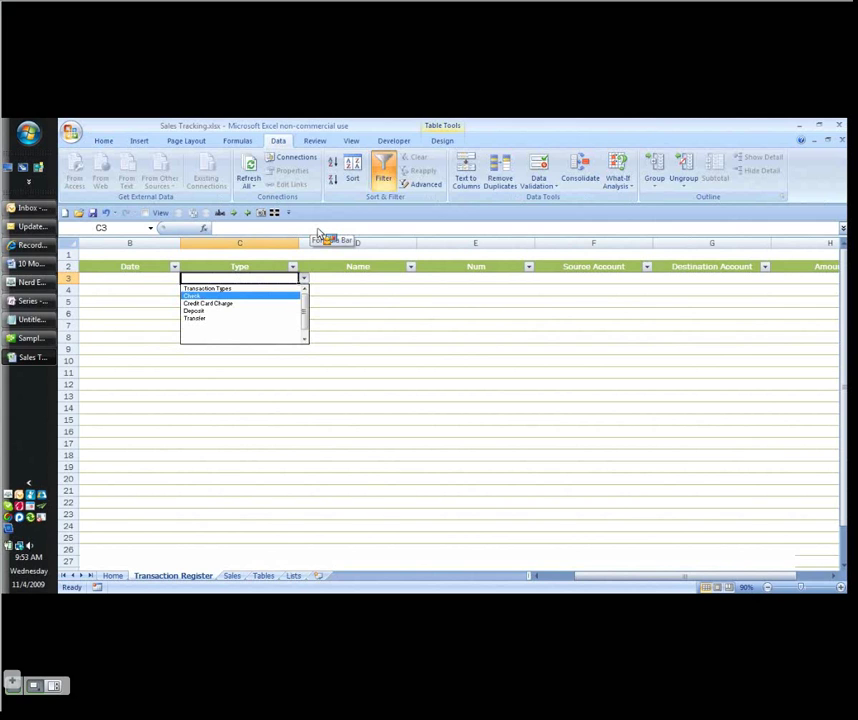
key(Down)
key(Return)
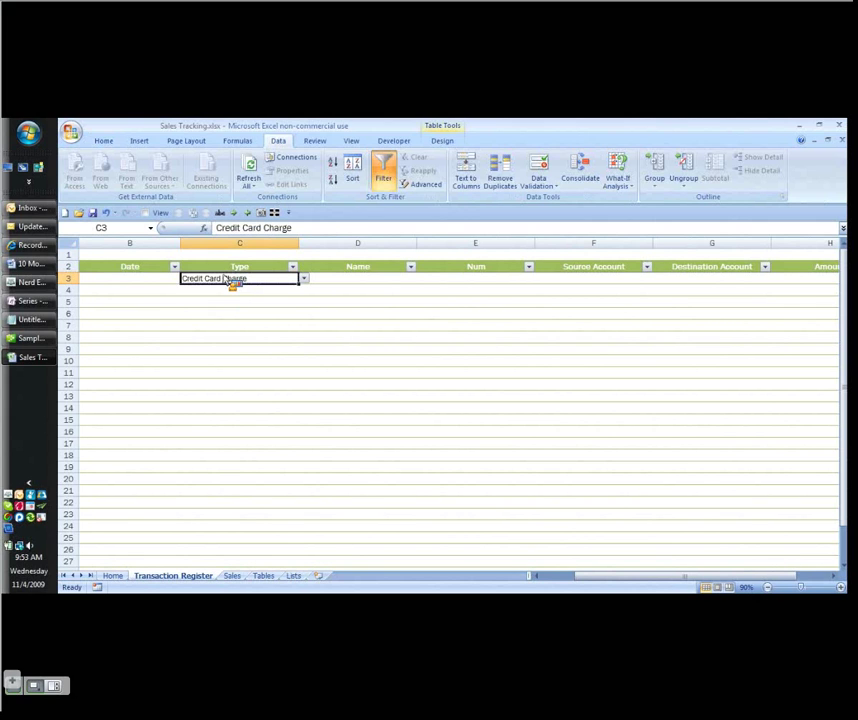
key(alt+Down)
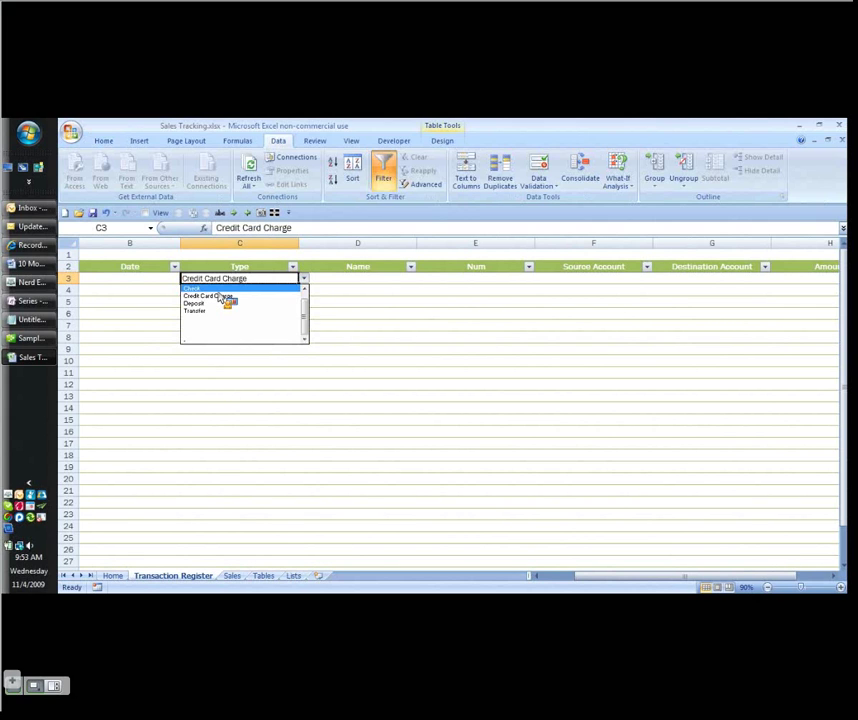
key(Escape)
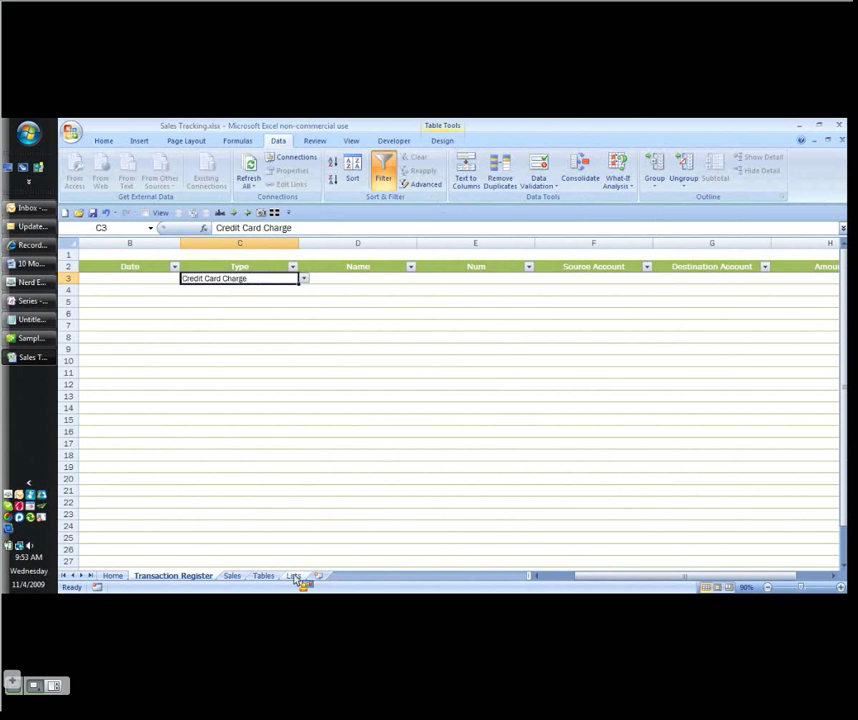
- On the Lists sheet, enter headers Names, Type, Street and Addr 2 in B13:E13
click(293, 576)
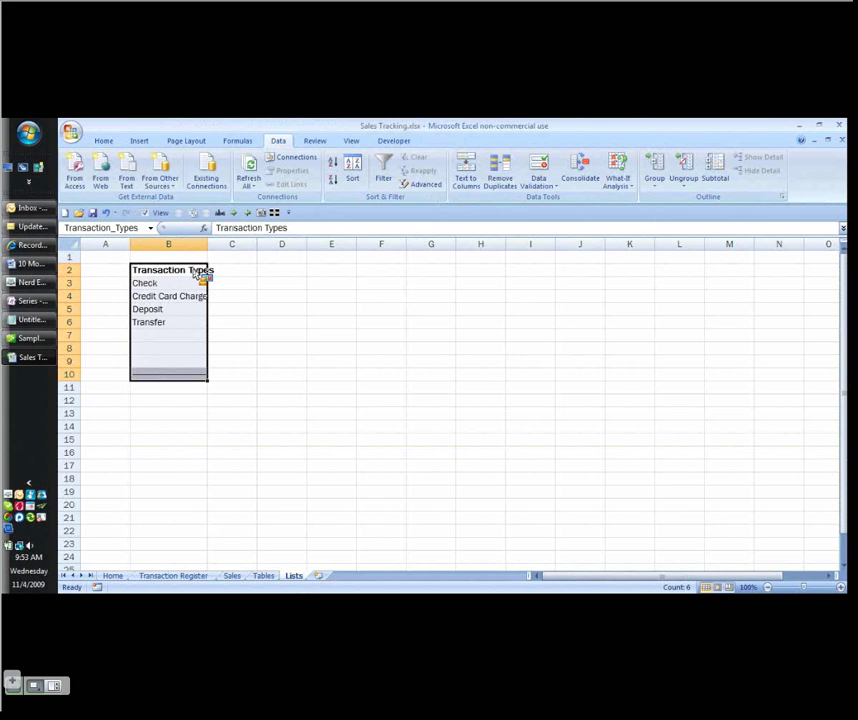
click(153, 414)
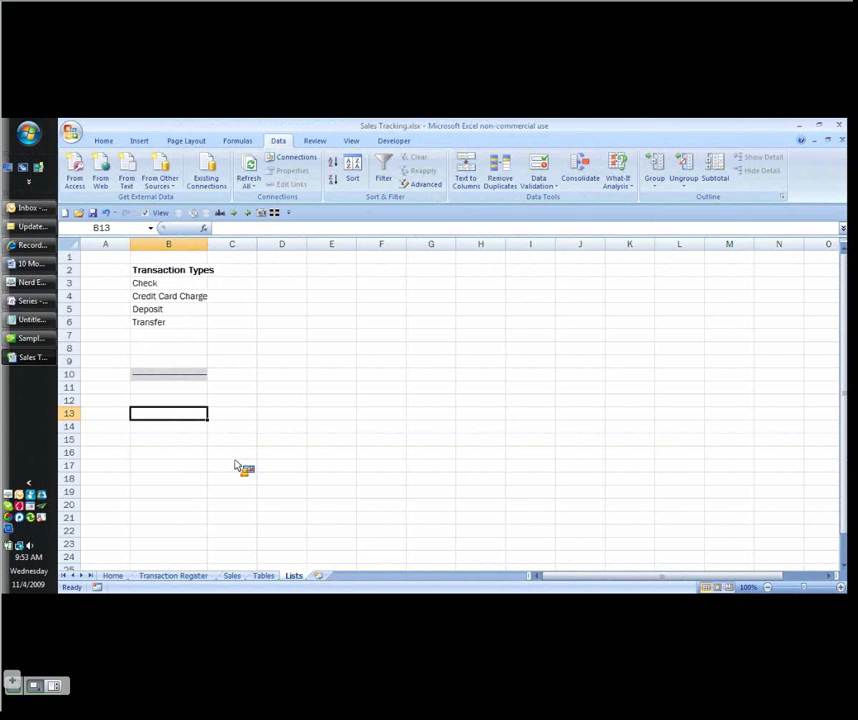
text(Names)
key(Tab)
text(Type)
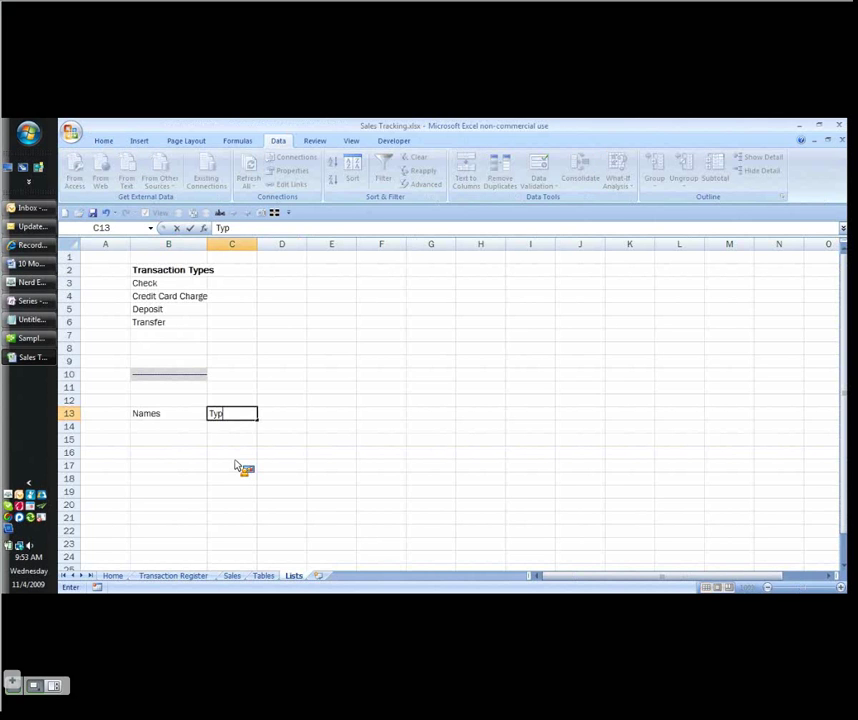
key(Tab)
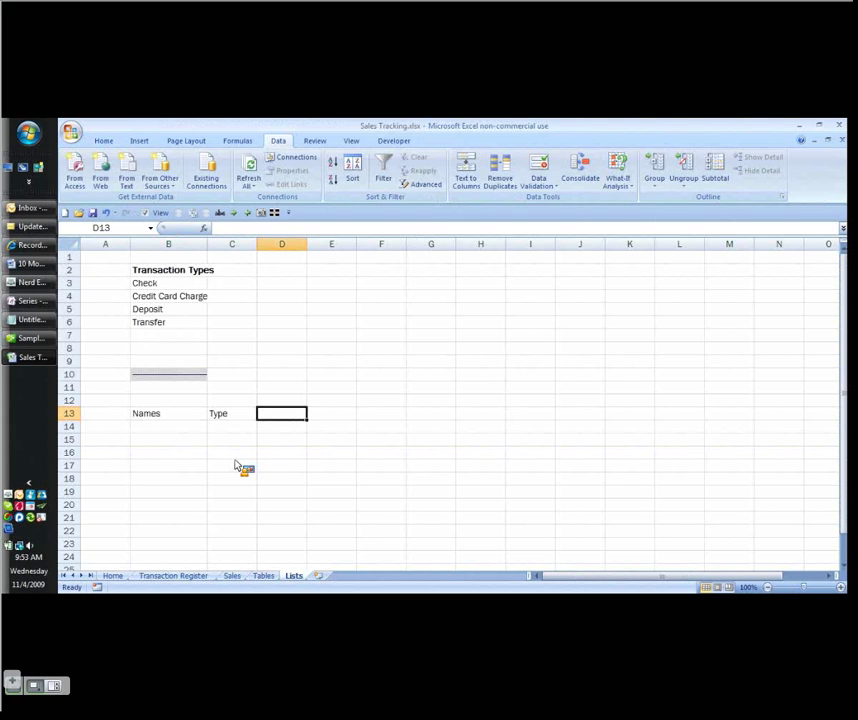
text(Street)
key(Tab)
text(Addr 2)
key(Tab)
- Add the headers City, State, Zip, Phone and E-mail in F13:J13
text(City)
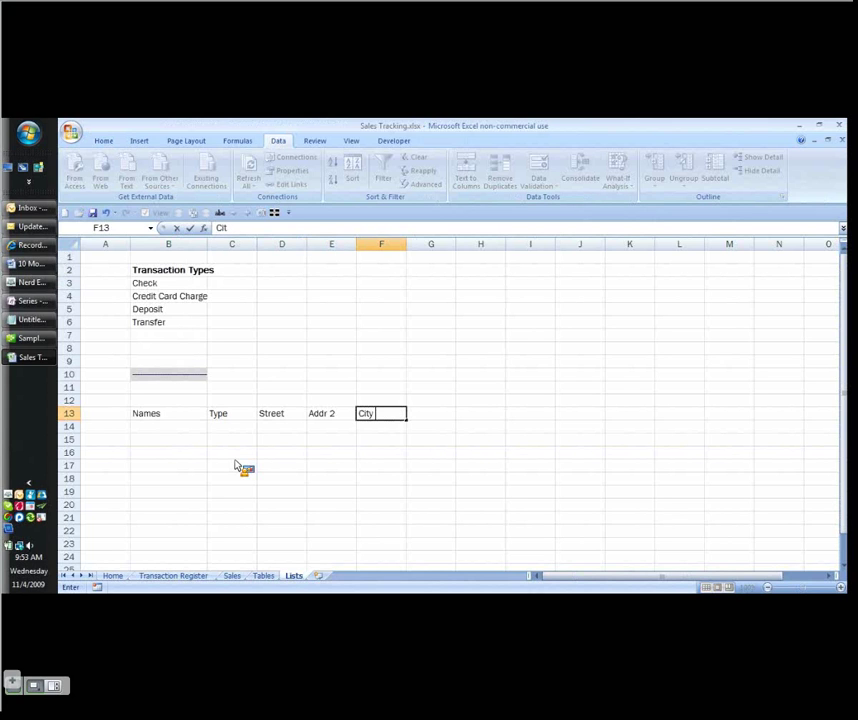
key(Tab)
text(State)
key(Tab)
text(Zip)
key(Tab)
text(Pohon)
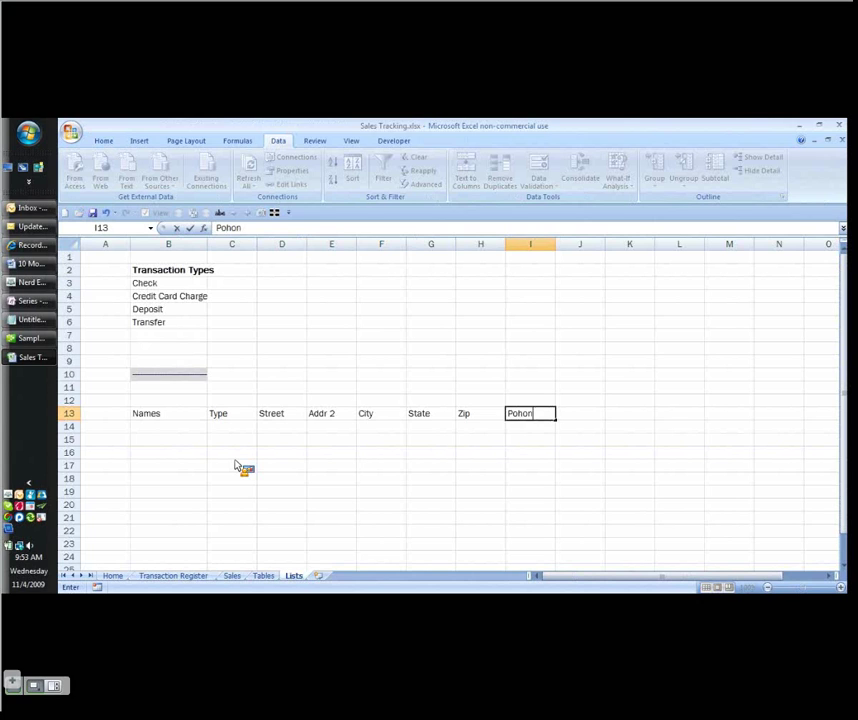
key(BackSpace)
key(BackSpace)
key(BackSpace)
key(BackSpace)
text(hone)
key(Tab)
text(E-mail)
key(ctrl+Return)
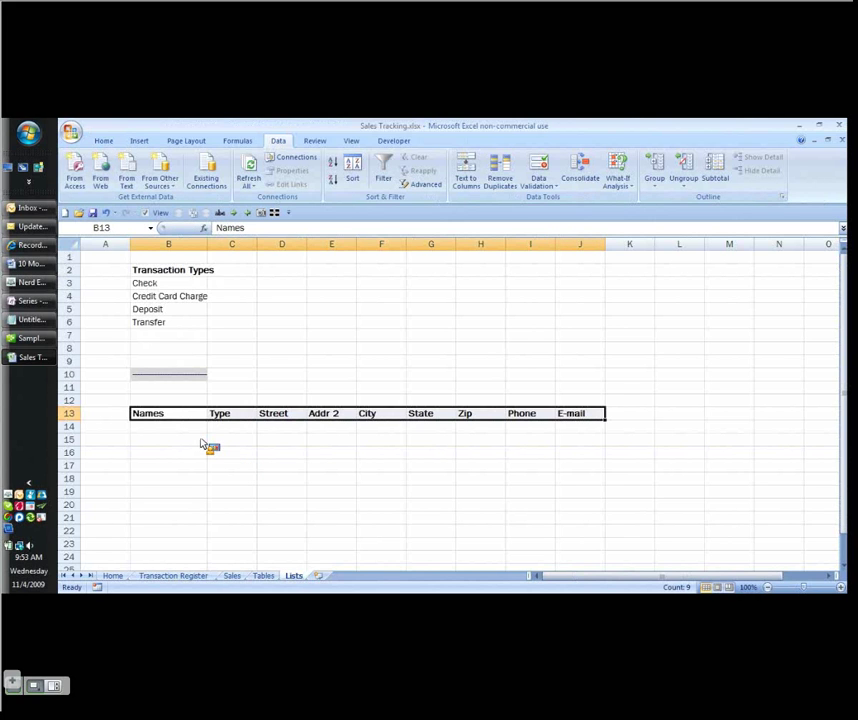
- Give B100:J100 Fill horizontal alignment so the dash repeats, then select B14
scroll(203, 470, down, 3)
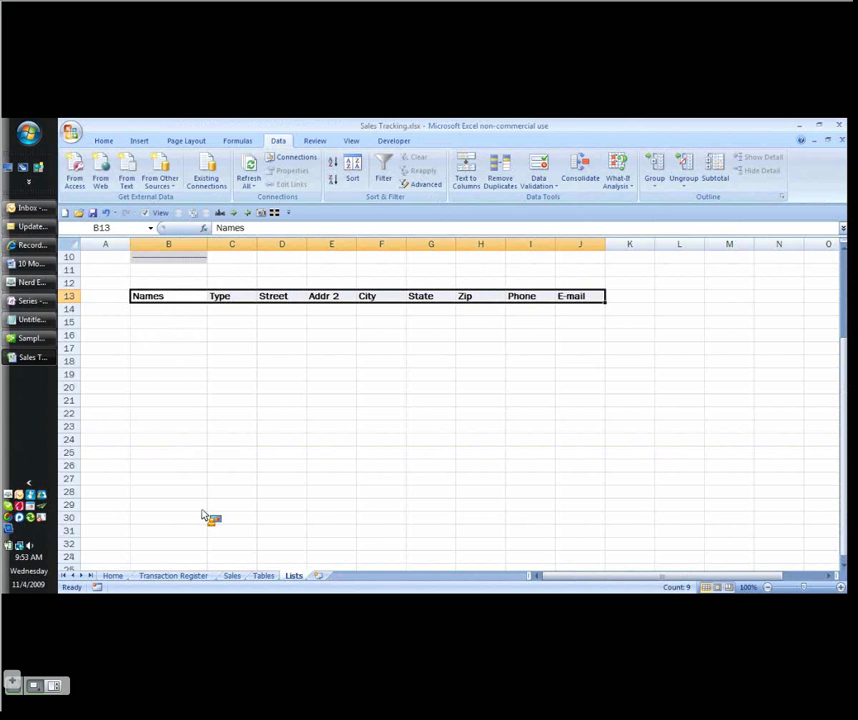
scroll(203, 517, down, 18)
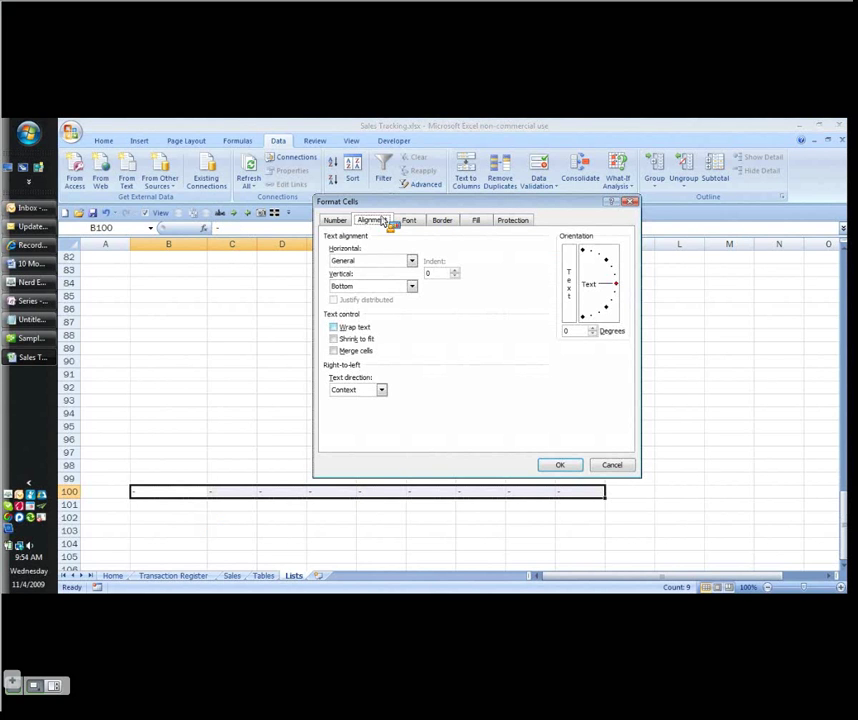
click(361, 260)
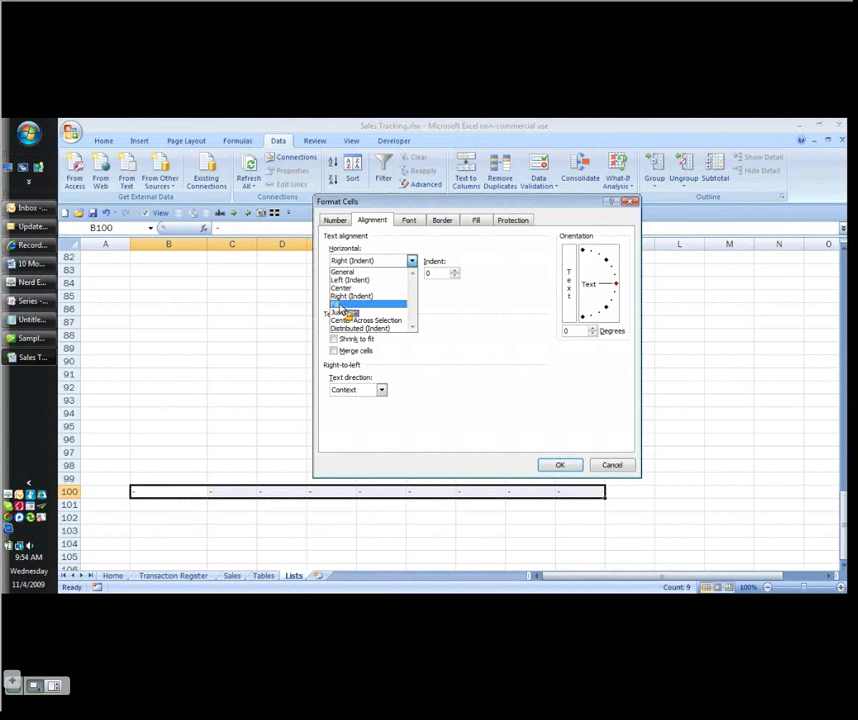
click(345, 303)
key(Return)
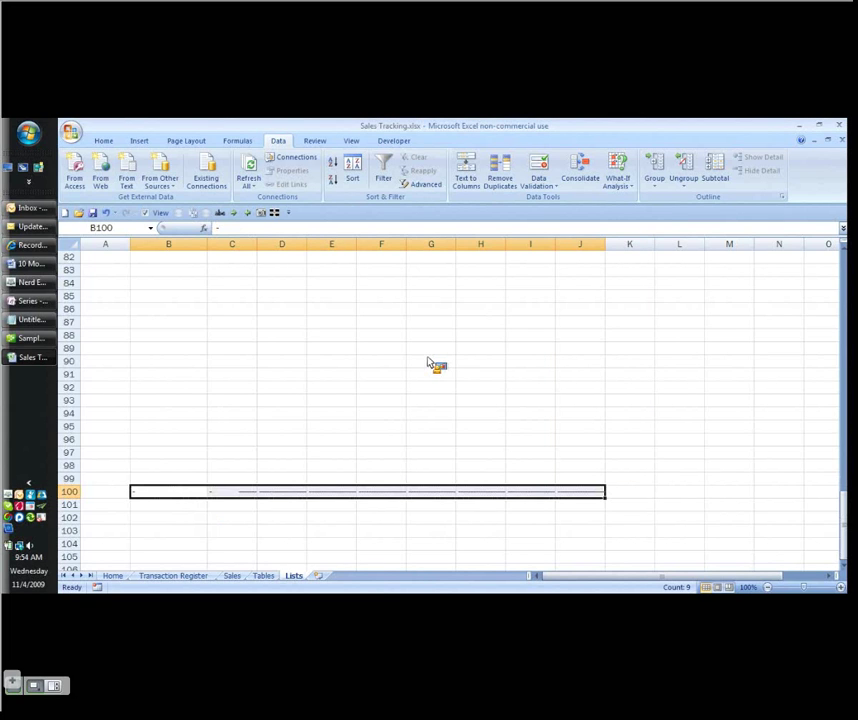
scroll(428, 362, up, 20)
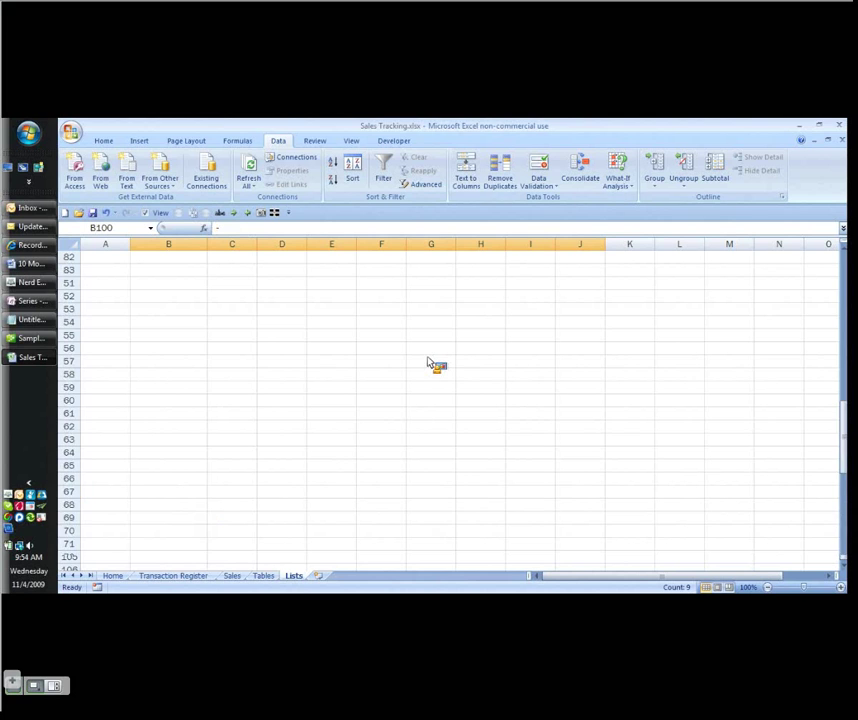
click(195, 427)
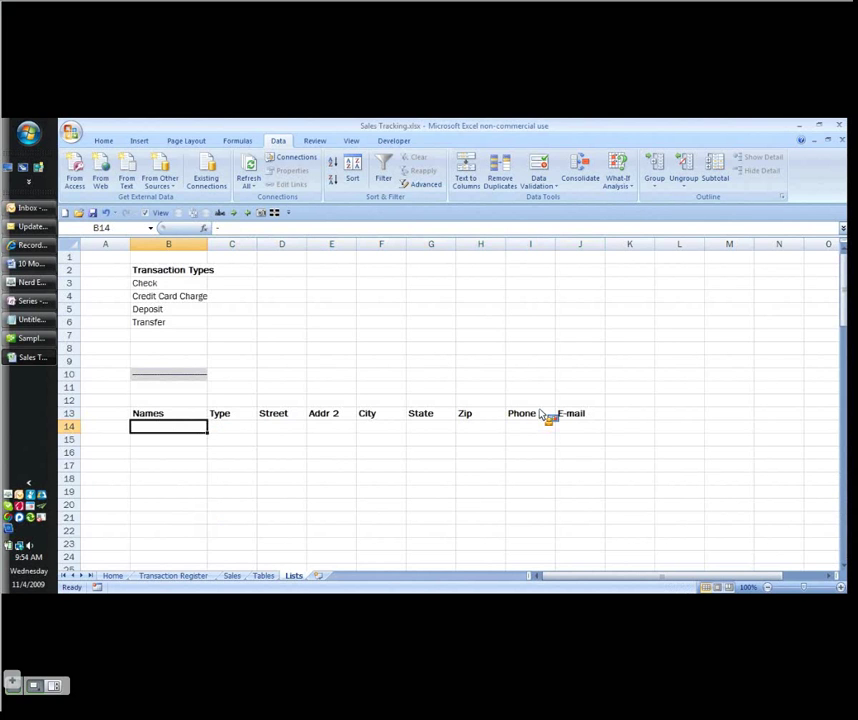
- Enter Customer1 and Vendor1 in B14:B15 with types Customer and vendor in C14:C15
text(Customer1)
key(Return)
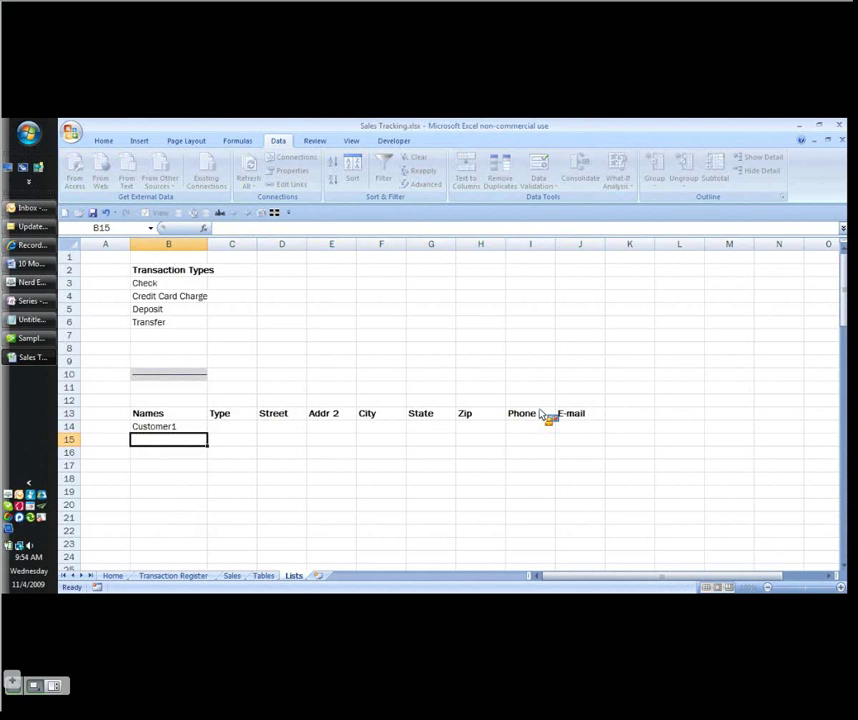
text(Vendor1)
key(Tab)
key(Up)
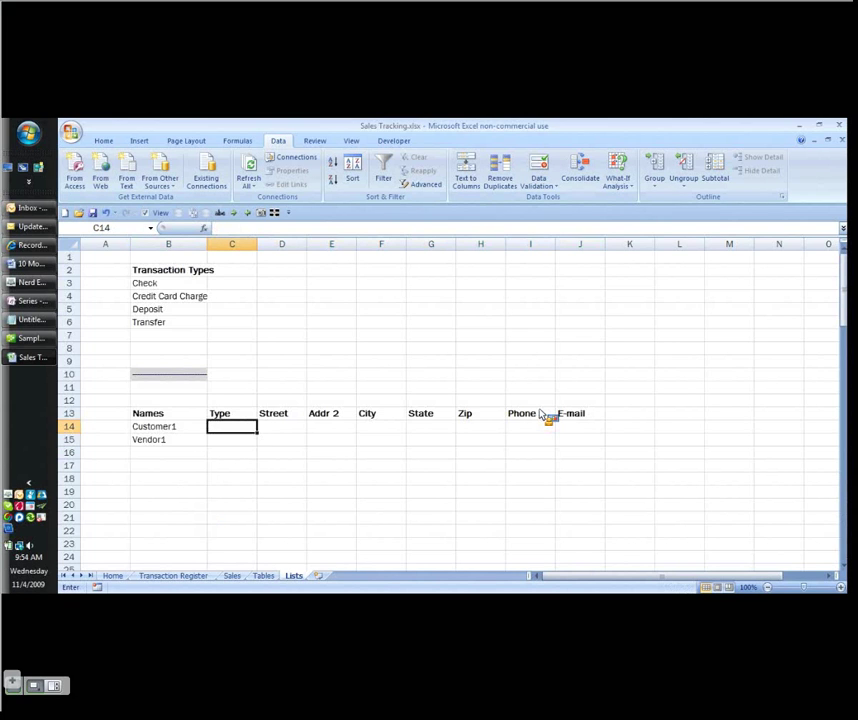
text(Customer)
key(Return)
text(vendor)
key(ctrl+Return)
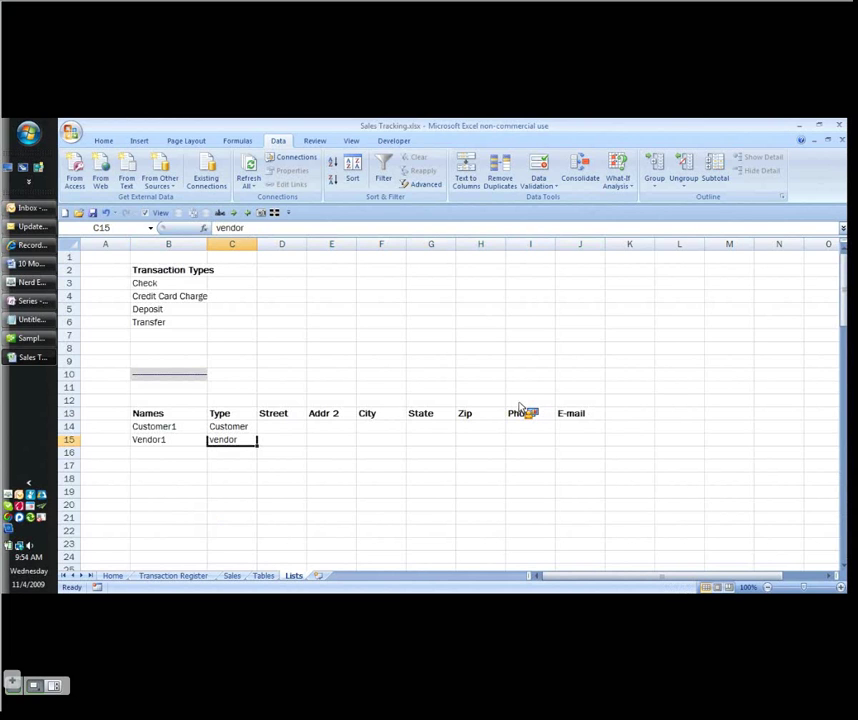
- Select the Names column range B13:B100
scroll(519, 407, down, 2)
click(232, 350)
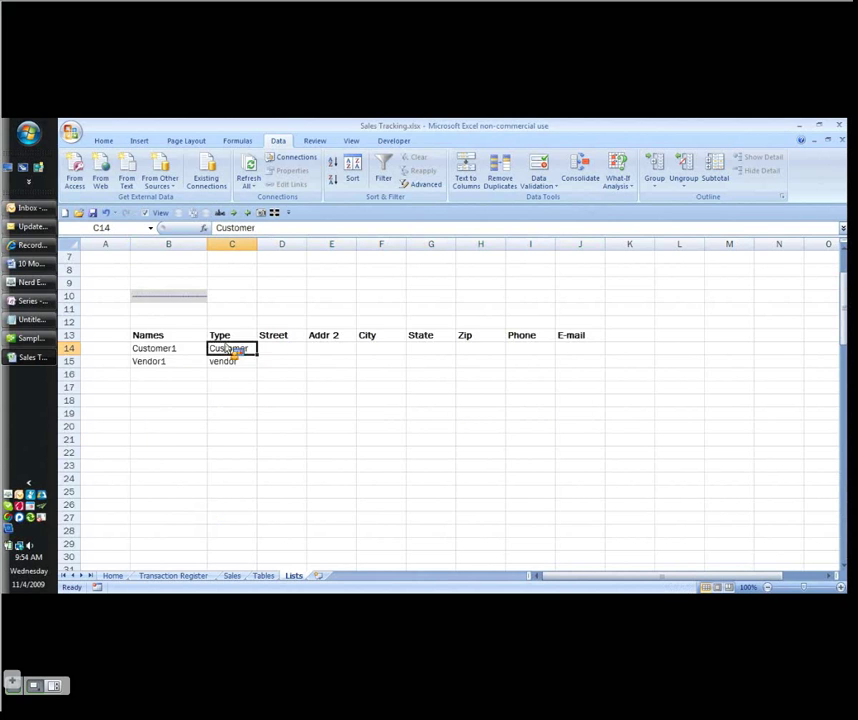
key(Left)
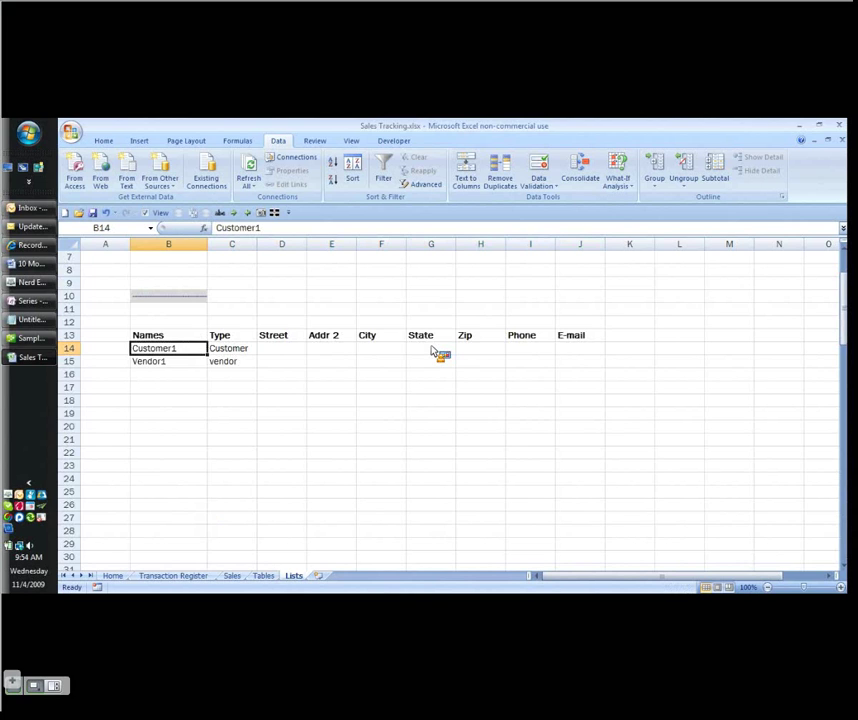
key(Up)
key(ctrl+shift+Down)
key(ctrl+shift+Down)
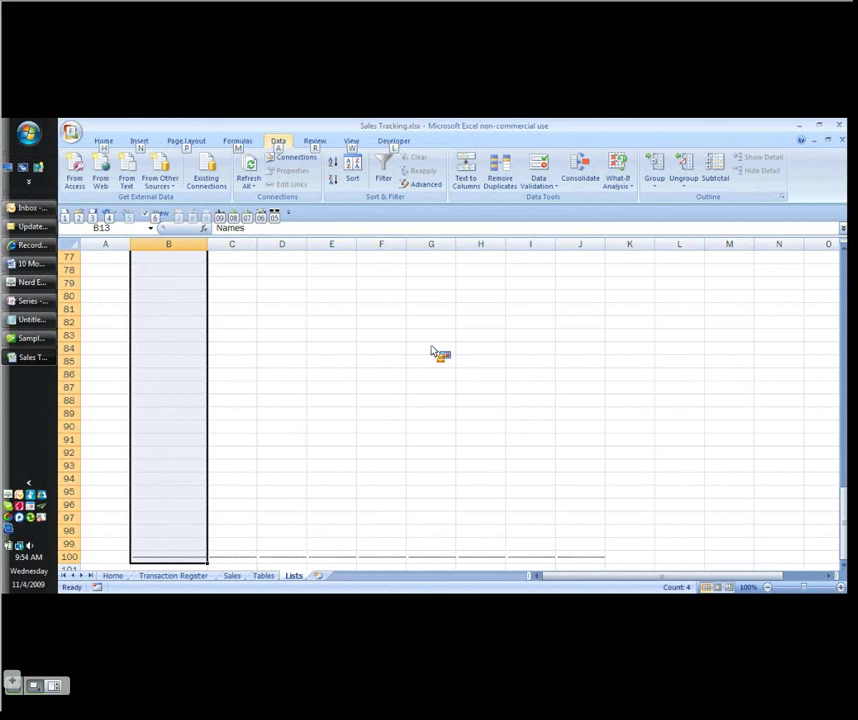
- Browse the Formulas tab's defined-name options, dismissing the Apply Names dialog opened by mistake
scroll(425, 350, up, 17)
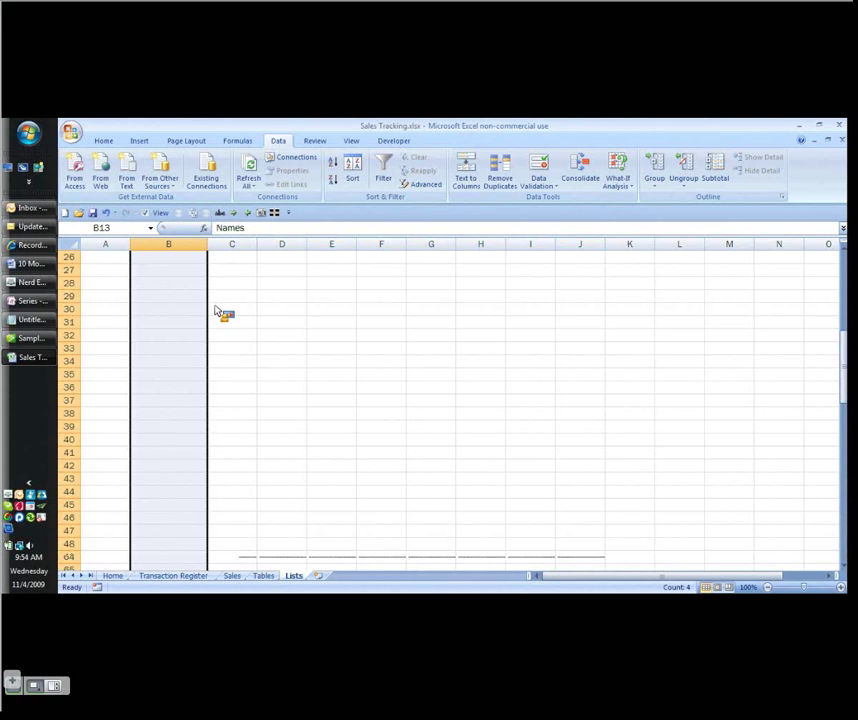
scroll(216, 312, up, 6)
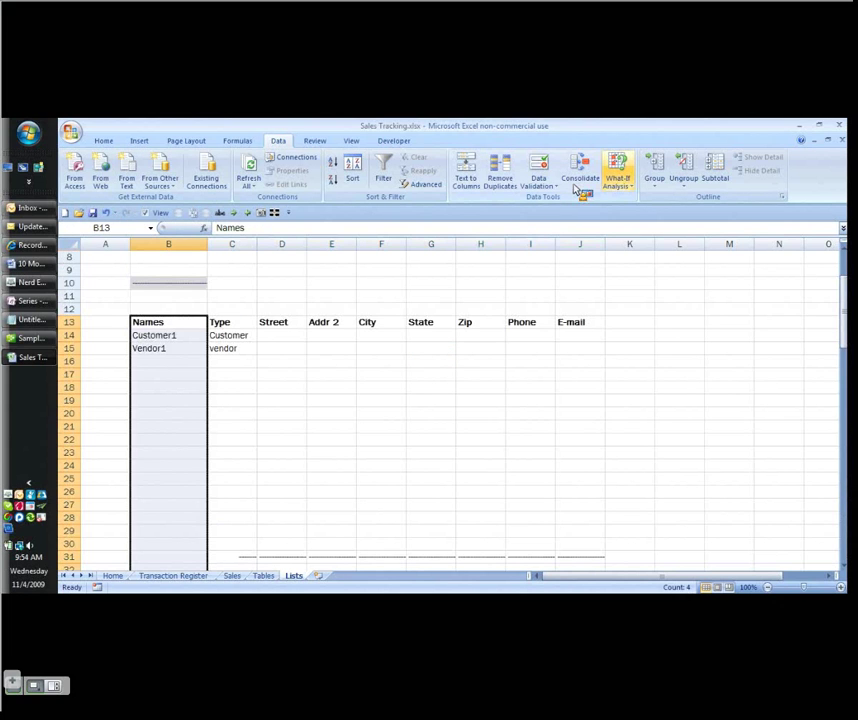
click(232, 141)
click(445, 157)
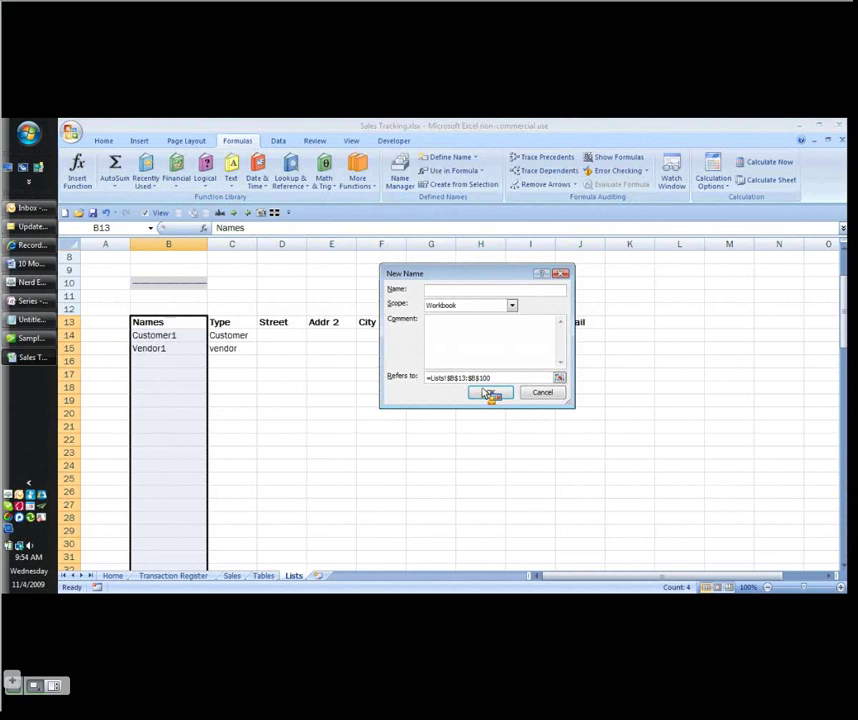
click(477, 159)
click(455, 185)
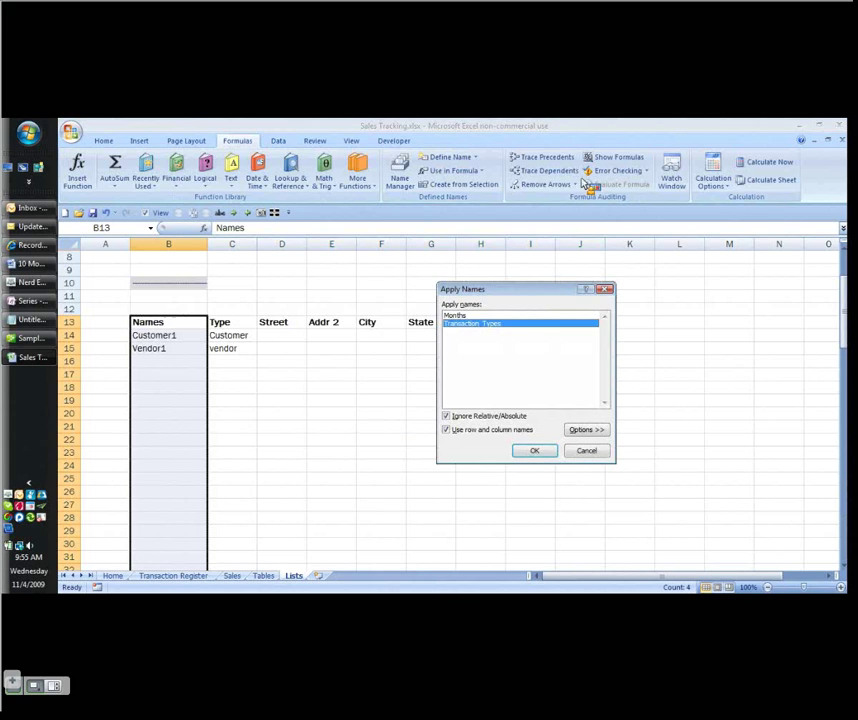
key(Escape)
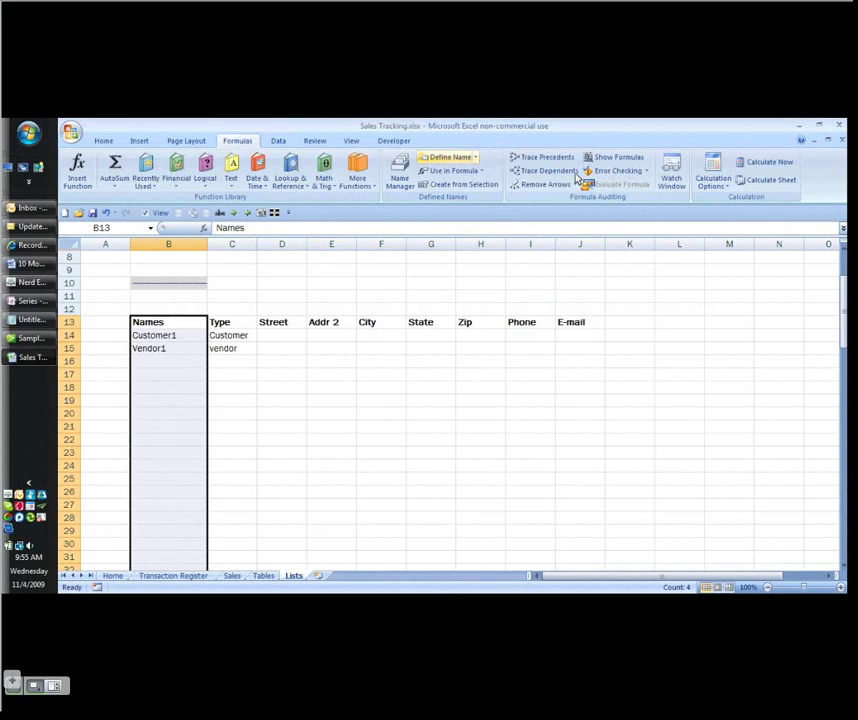
- Define the selected B13:B100 range as 'name' and go to the Transaction Register sheet
click(452, 158)
text(name)
key(Return)
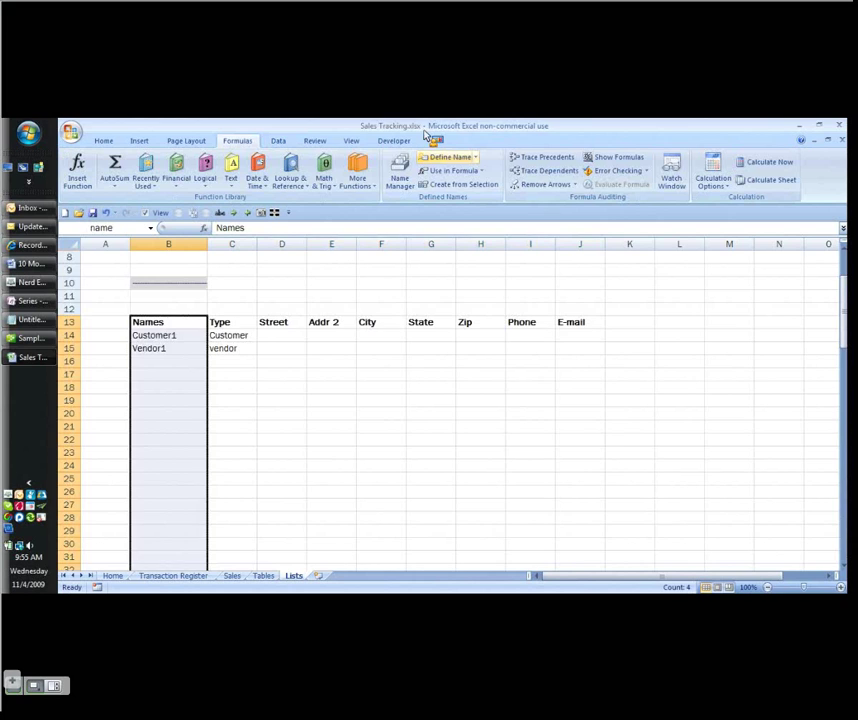
key(ctrl+Page_Up)
key(ctrl+Page_Up)
key(ctrl+Page_Up)
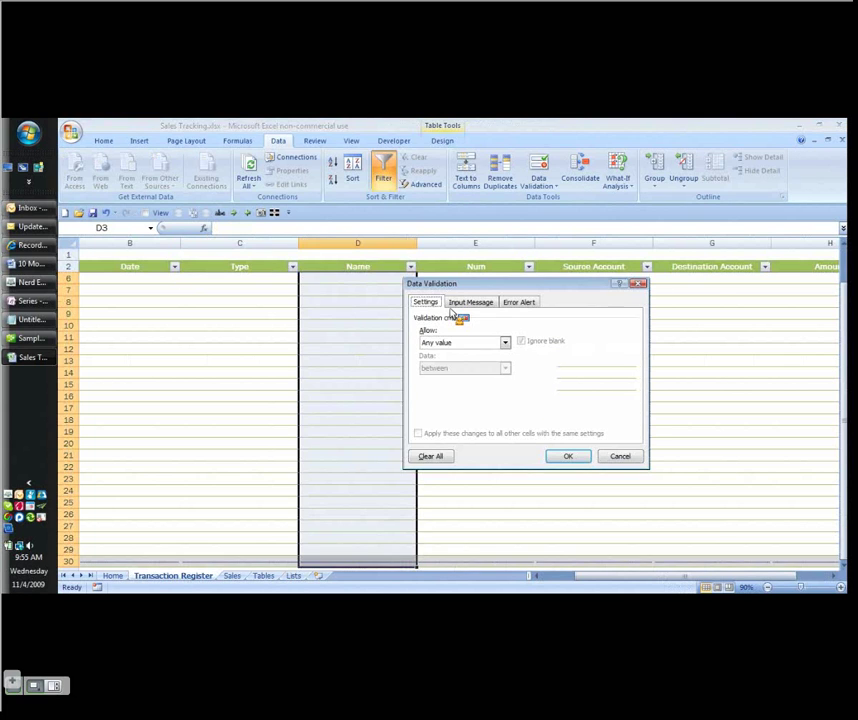
- Restrict the Name cells to a List validation sourced from a defined name
click(463, 342)
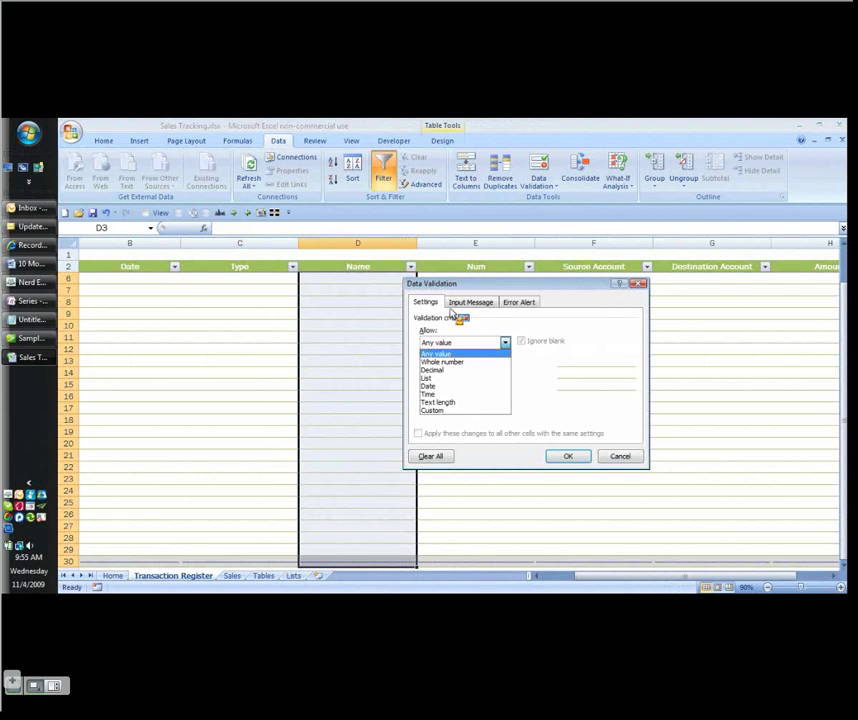
click(428, 378)
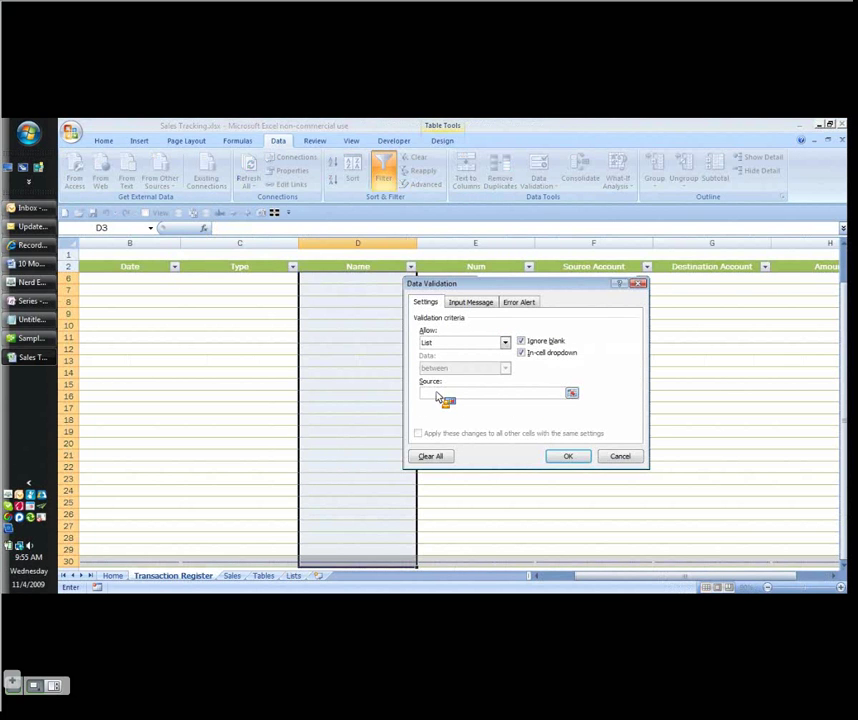
key(F3)
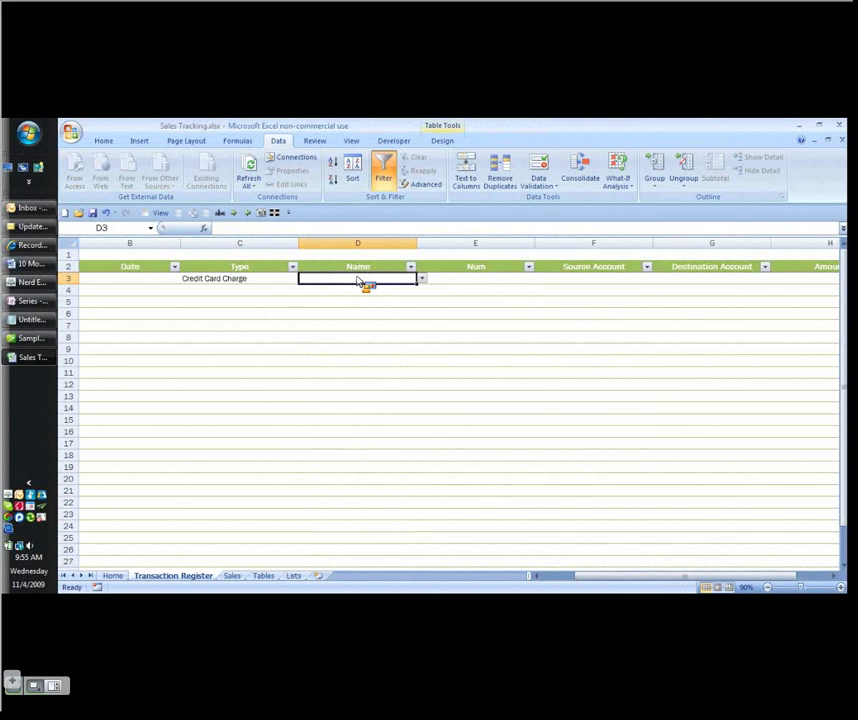
- Pick Customer1 from D3's Name dropdown for the first transaction
click(422, 279)
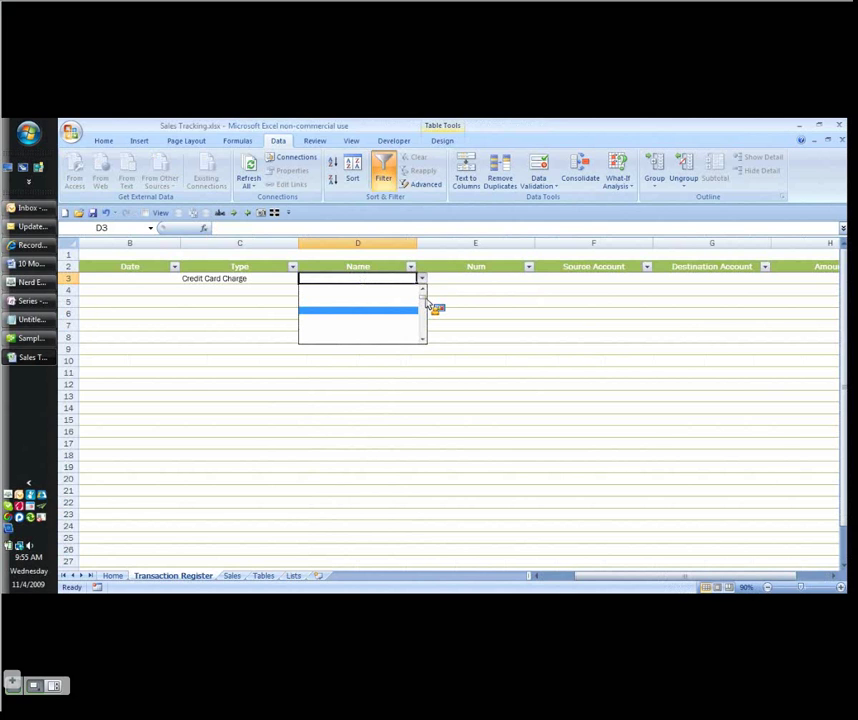
click(405, 309)
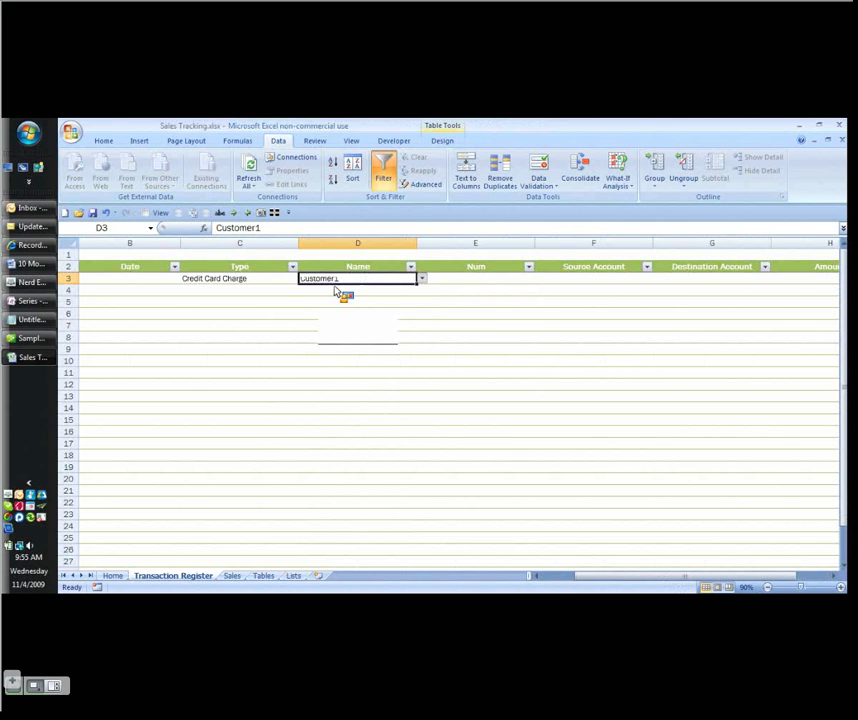
key(Return)
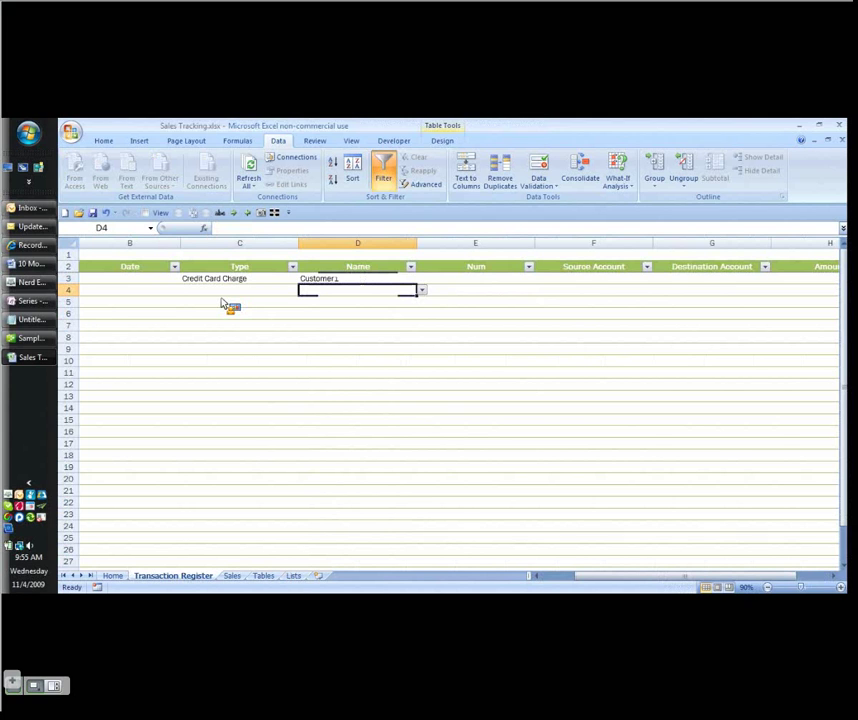
key(Left)
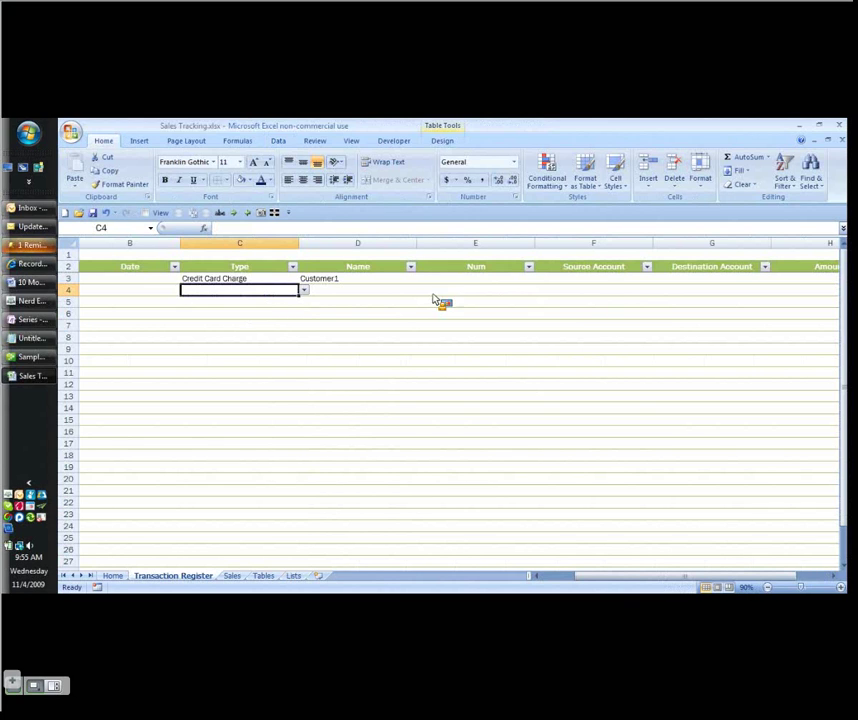
key(Up)
key(Right)
key(Right)
key(Right)
key(Right)
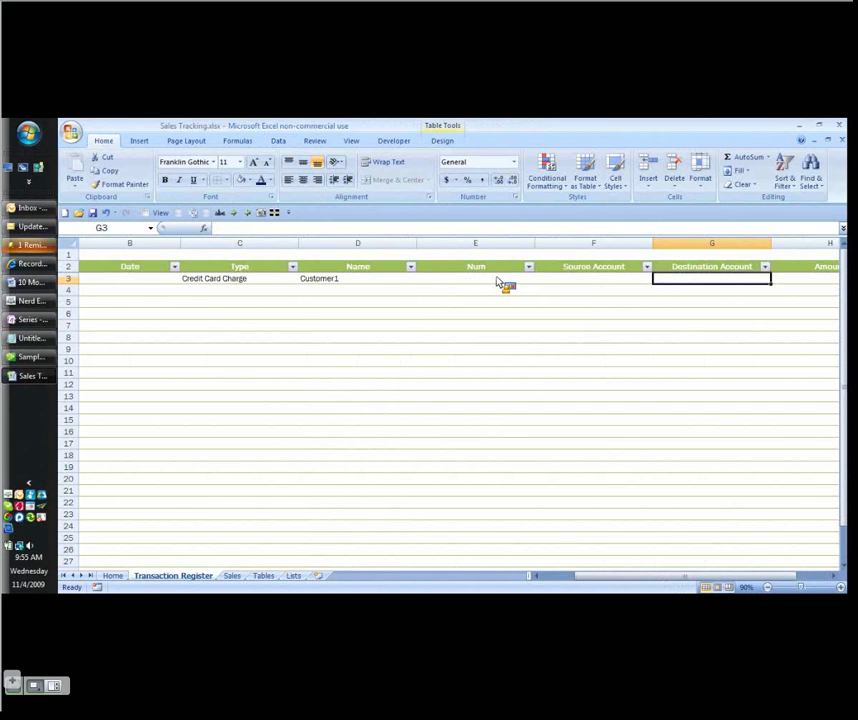
scroll(530, 286, right, 1)
key(shift+Left)
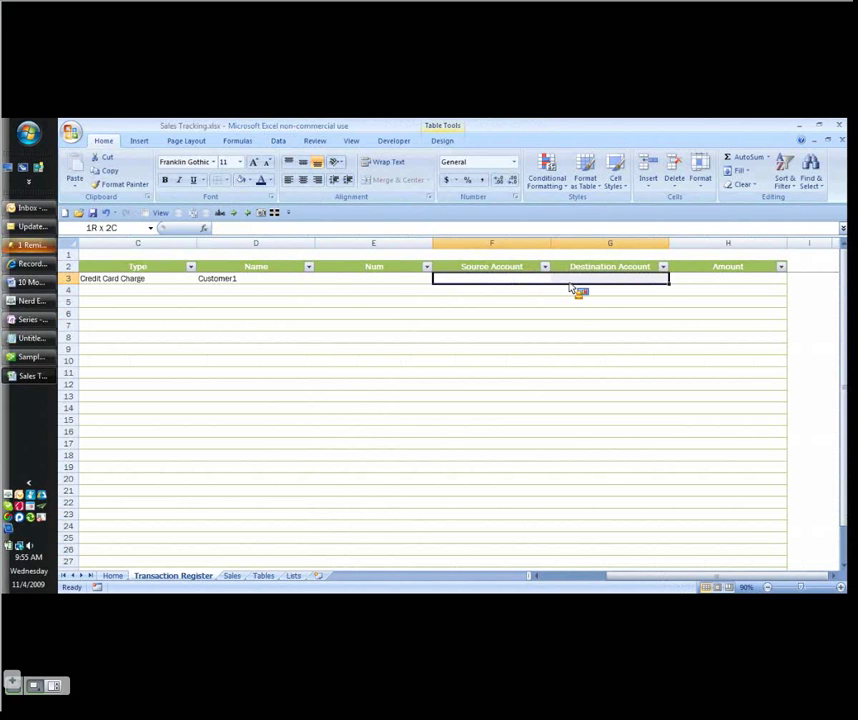
drag(572, 289, 570, 289)
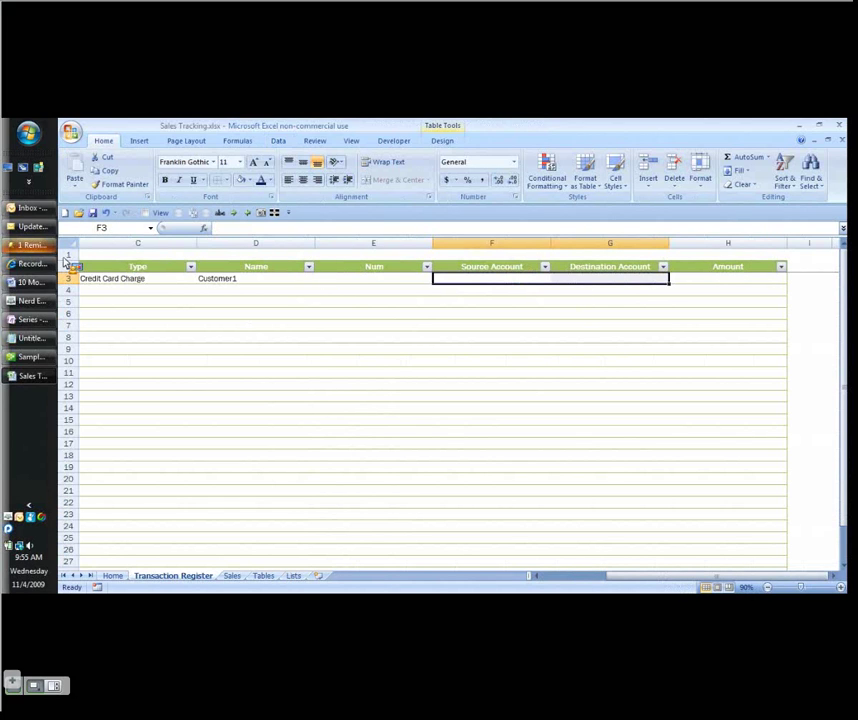